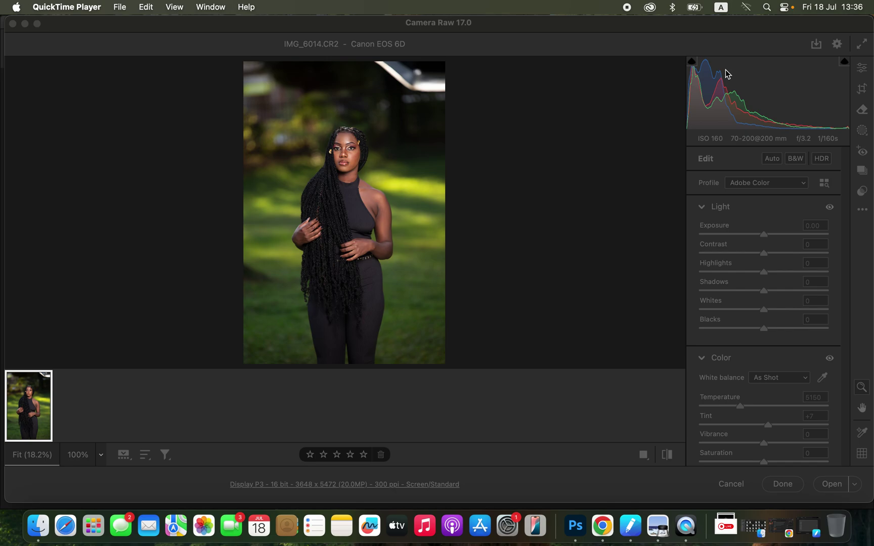
Step: Adjust the photo's light by setting Highlights to -72, raising the Whites and lowering the Blacks, and compare it with the original
{"action": "left_click", "coordinate": [845, 238]}
{"action": "left_click_drag", "start_coordinate": [848, 262], "coordinate": [843, 152]}
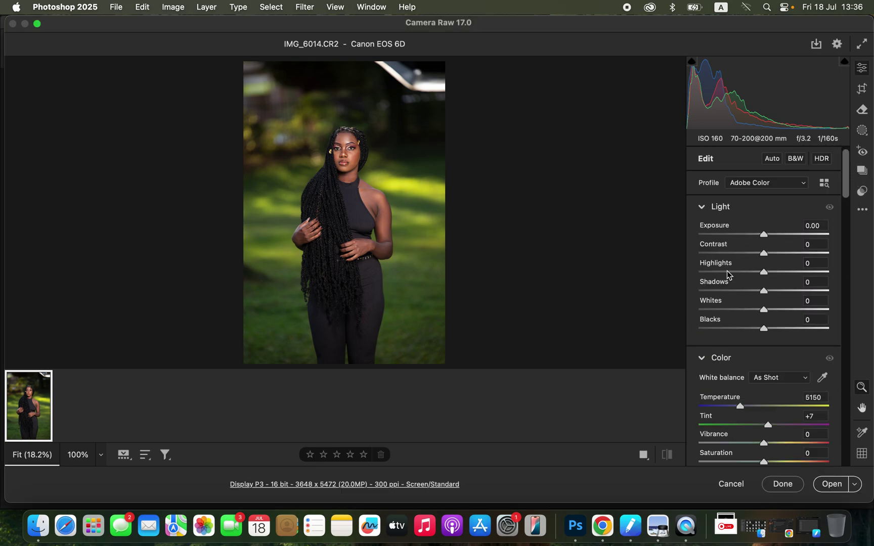
{"action": "left_click_drag", "start_coordinate": [727, 276], "coordinate": [718, 275]}
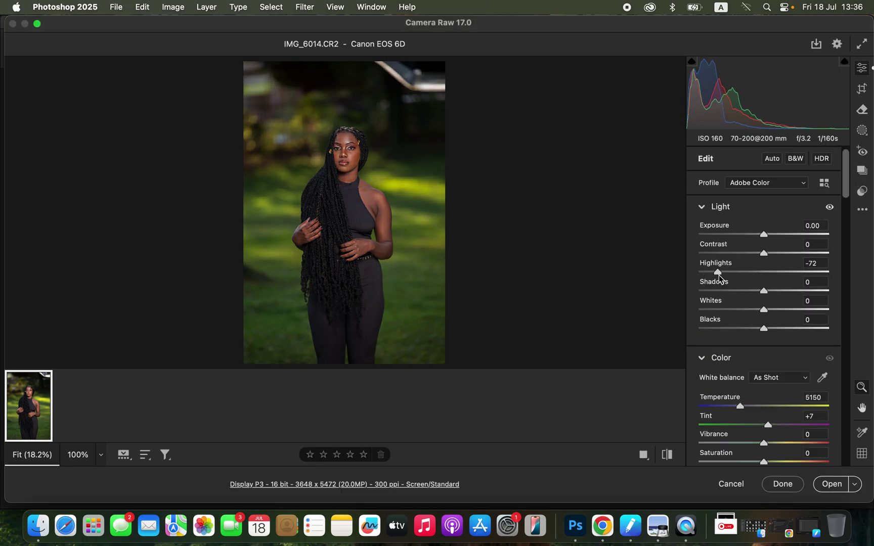
{"action": "left_click_drag", "start_coordinate": [763, 310], "coordinate": [794, 292]}
{"action": "left_click_drag", "start_coordinate": [763, 330], "coordinate": [751, 333]}
{"action": "mouse_move", "coordinate": [763, 253]}
{"action": "left_mouse_down"}
{"action": "mouse_move", "coordinate": [770, 257]}
{"action": "mouse_move", "coordinate": [766, 235]}
{"action": "left_mouse_up"}
{"action": "left_click", "coordinate": [682, 454]}
{"action": "left_click", "coordinate": [682, 453]}
Step: In the HSL color mixer, set the Greens hue to +34 and saturation to -11, and compare with the original
{"action": "left_click_drag", "start_coordinate": [846, 189], "coordinate": [845, 316]}
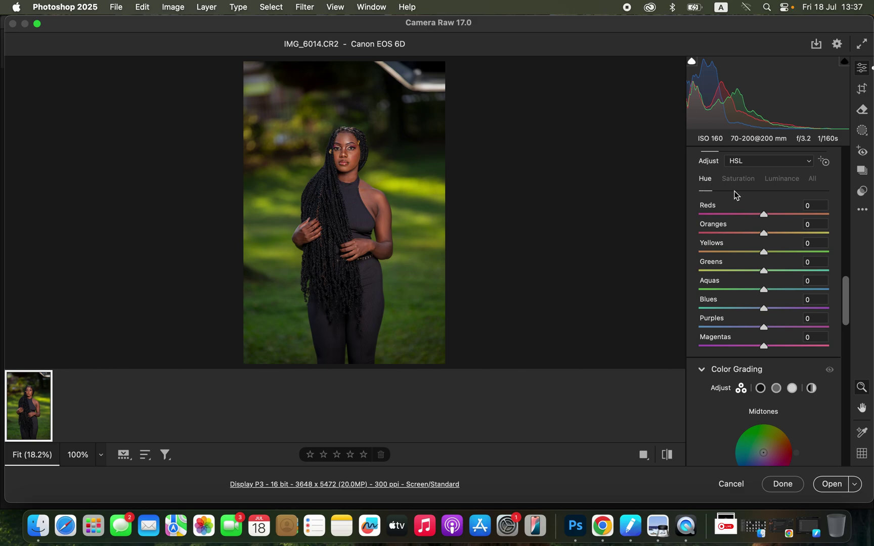
{"action": "mouse_move", "coordinate": [777, 272]}
{"action": "left_mouse_down"}
{"action": "mouse_move", "coordinate": [805, 269]}
{"action": "mouse_move", "coordinate": [721, 264]}
{"action": "mouse_move", "coordinate": [786, 268]}
{"action": "left_mouse_up"}
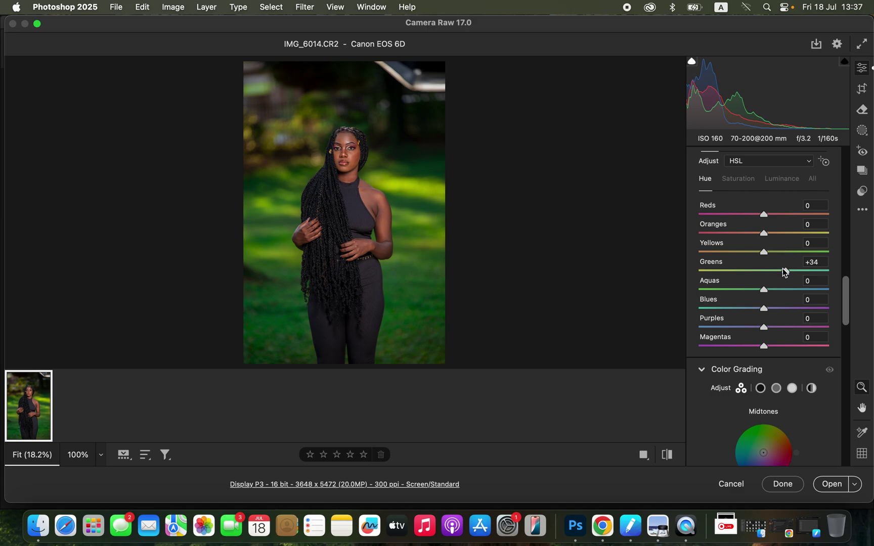
{"action": "left_click", "coordinate": [738, 180]}
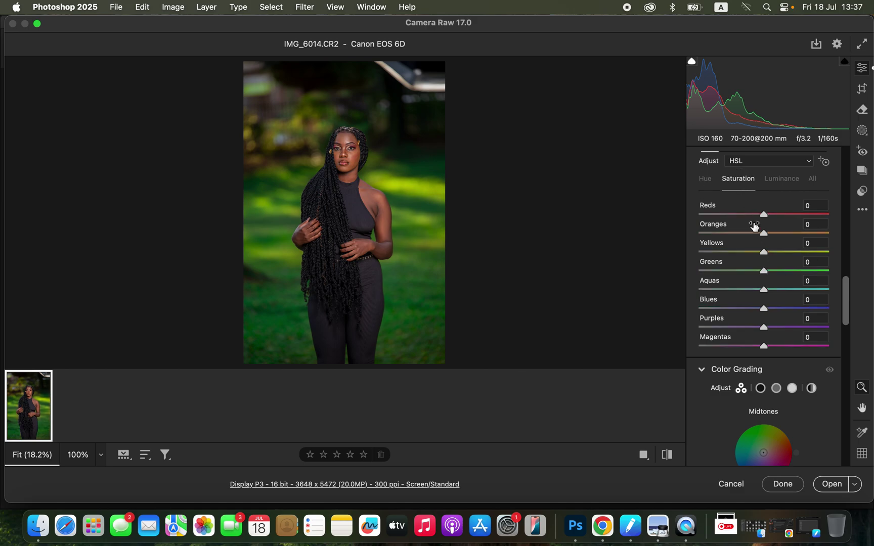
{"action": "left_click_drag", "start_coordinate": [761, 276], "coordinate": [757, 276]}
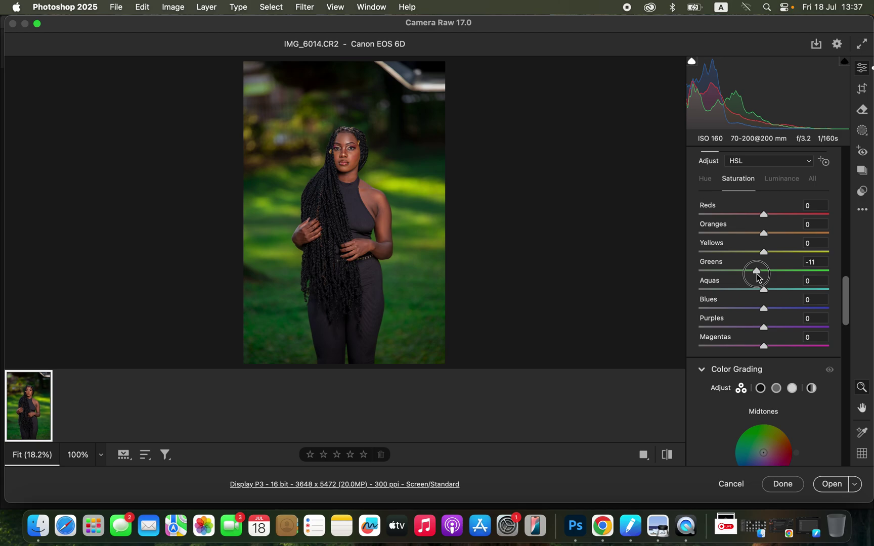
{"action": "left_click_drag", "start_coordinate": [757, 277], "coordinate": [760, 273]}
{"action": "left_click", "coordinate": [669, 456]}
{"action": "left_click", "coordinate": [671, 460]}
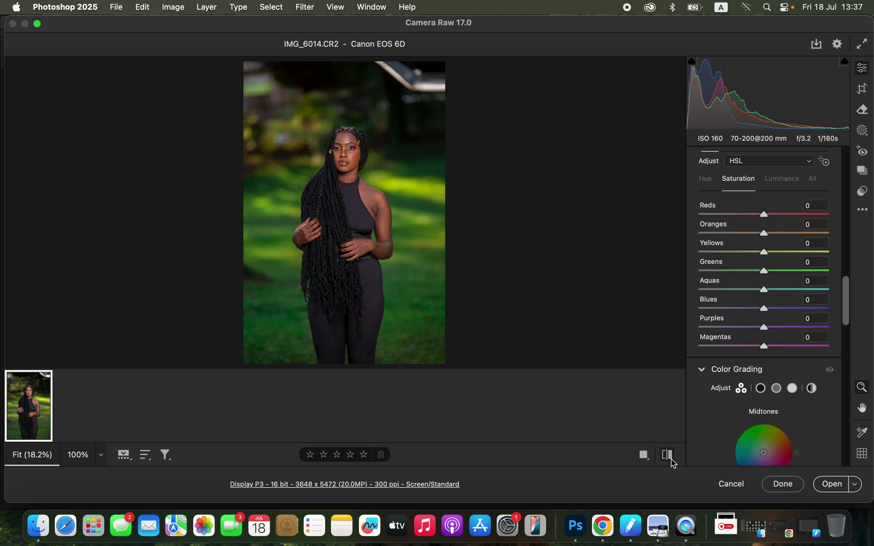
{"action": "left_click", "coordinate": [671, 461]}
{"action": "left_click", "coordinate": [671, 460]}
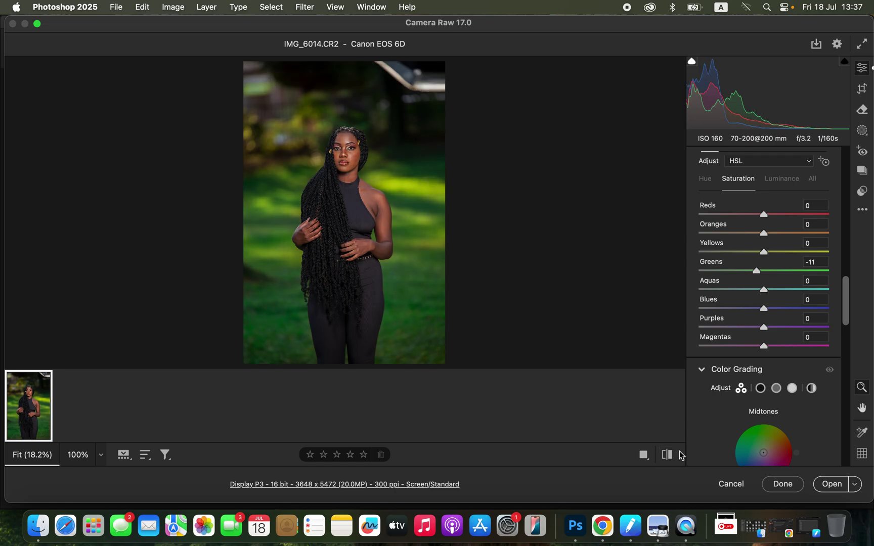
Step: Open the developed raw photo in Photoshop and duplicate its background layer twice
{"action": "left_click", "coordinate": [830, 490]}
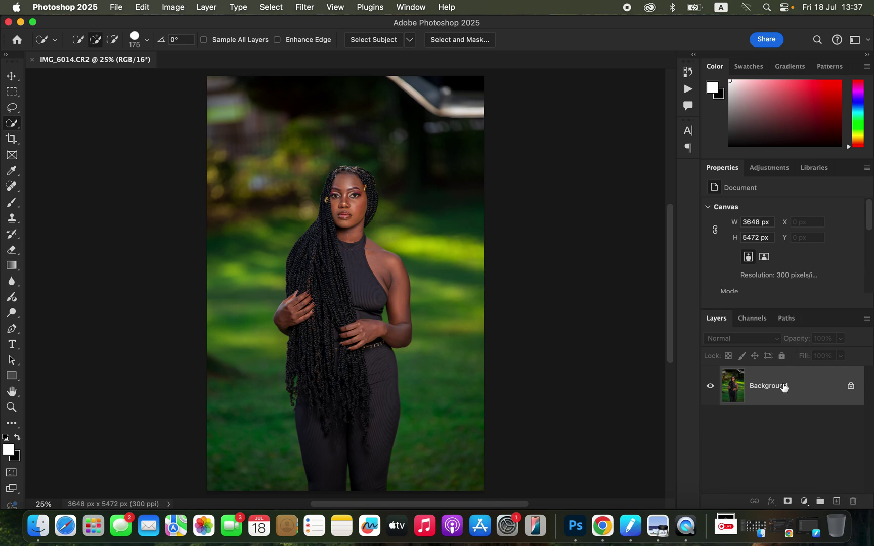
{"action": "left_click_drag", "start_coordinate": [786, 387], "coordinate": [836, 500]}
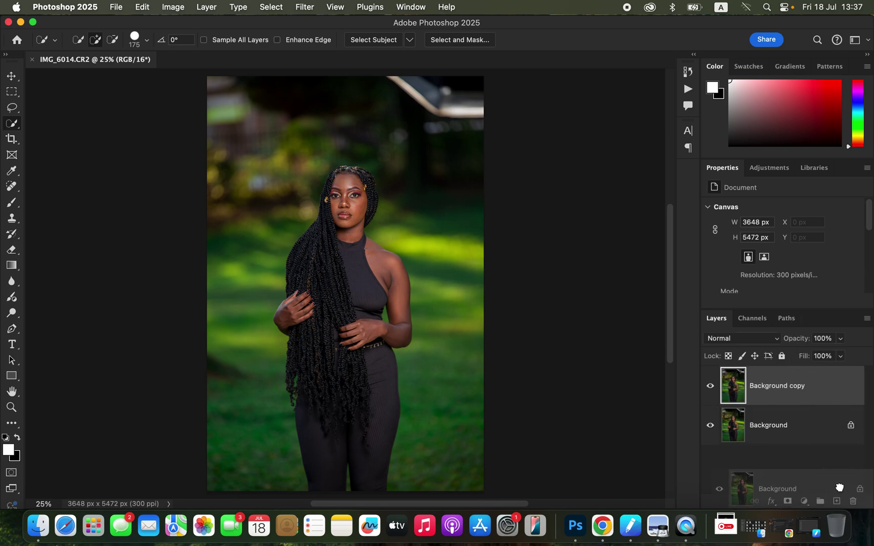
{"action": "left_click_drag", "start_coordinate": [819, 386], "coordinate": [835, 500]}
Step: Rename the lower background copy COLOR and the upper copy TEXTURE
{"action": "double_click", "coordinate": [780, 425]}
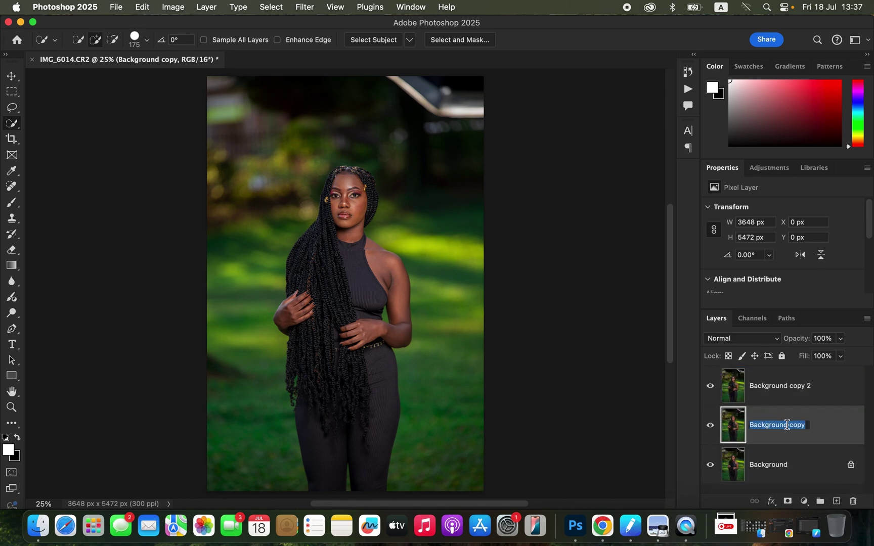
{"action": "type", "text": "CO"}
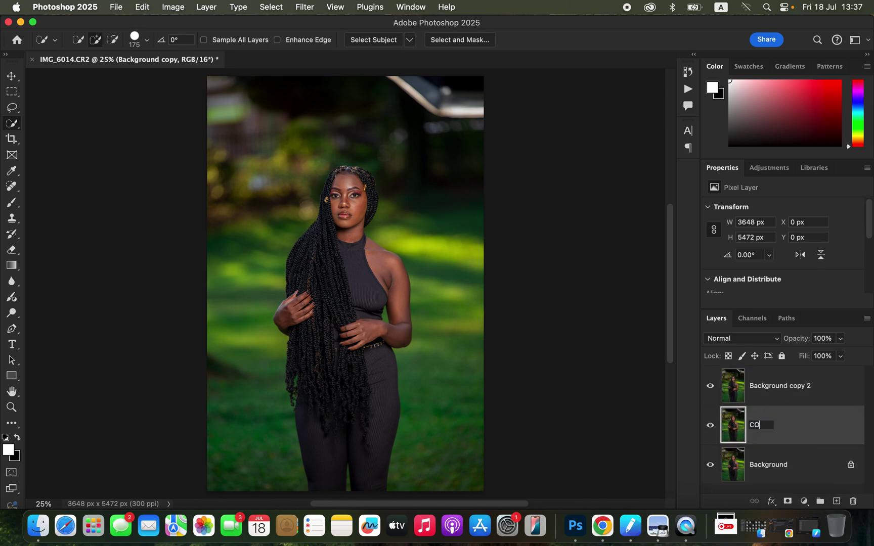
{"action": "key", "text": "Return"}
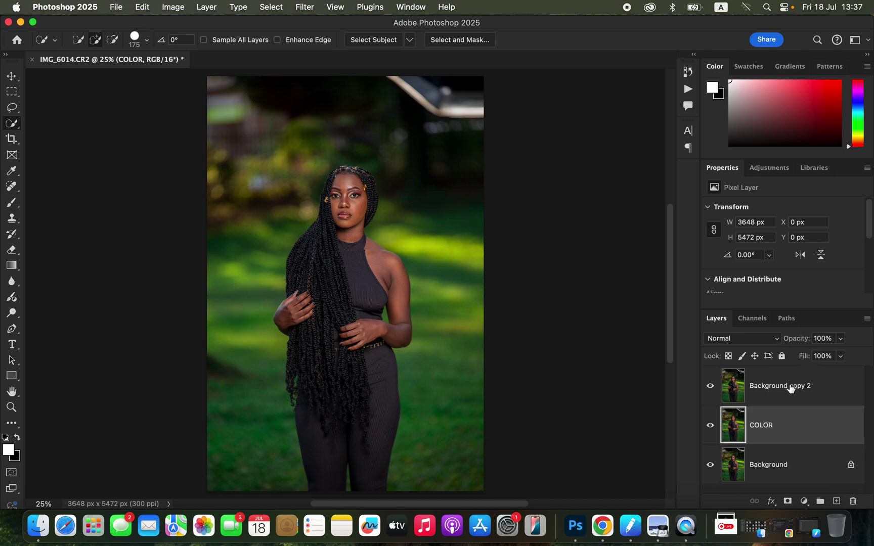
{"action": "double_click", "coordinate": [789, 380]}
{"action": "type", "text": "TEX"}
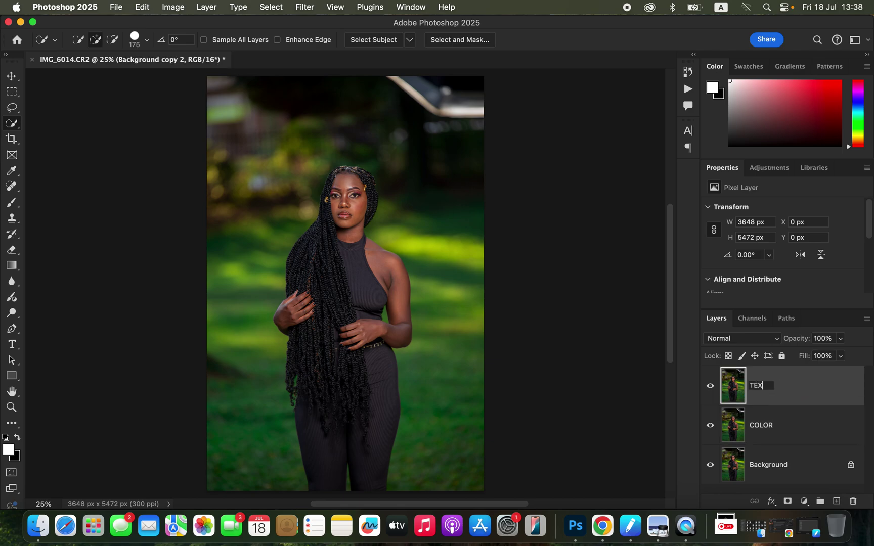
{"action": "type", "text": "TURE"}
{"action": "key", "text": "Return"}
Step: Hide the TEXTURE layer and apply a Gaussian Blur with a 3.0 pixel radius to the COLOR layer
{"action": "left_click", "coordinate": [805, 436]}
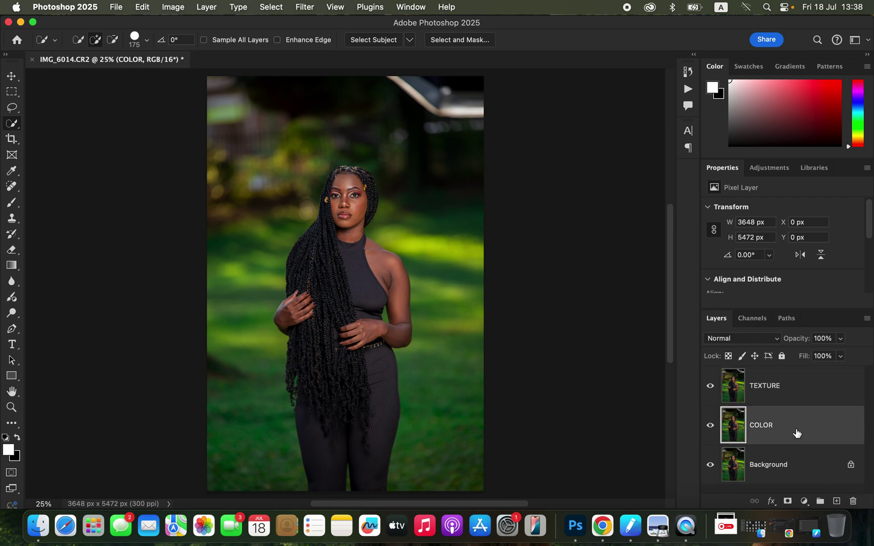
{"action": "left_click", "coordinate": [710, 387]}
{"action": "left_click", "coordinate": [305, 7]}
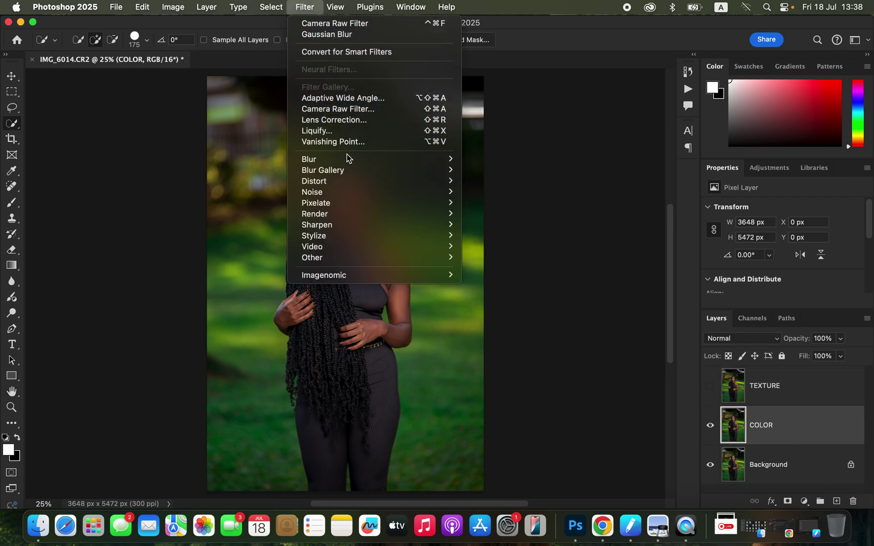
{"action": "mouse_move", "coordinate": [356, 160]}
{"action": "left_click", "coordinate": [526, 203]}
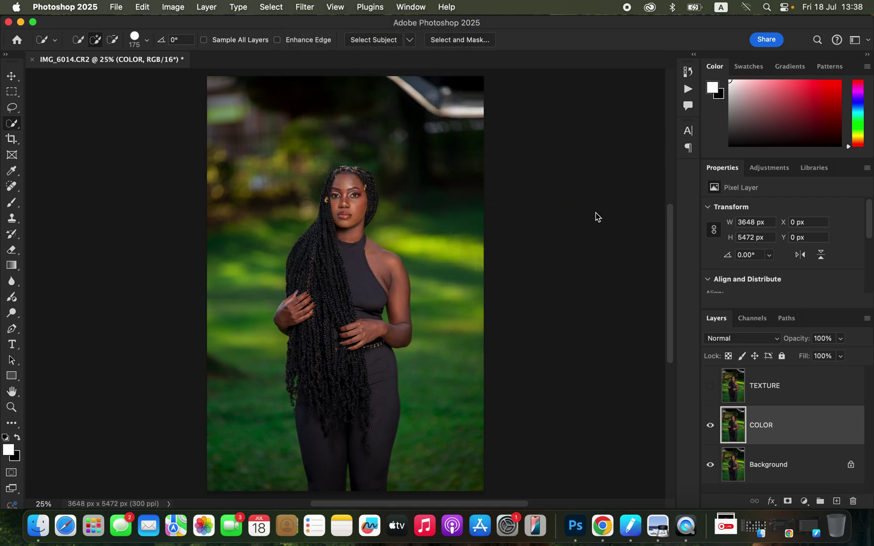
{"action": "left_click_drag", "start_coordinate": [601, 257], "coordinate": [552, 257]}
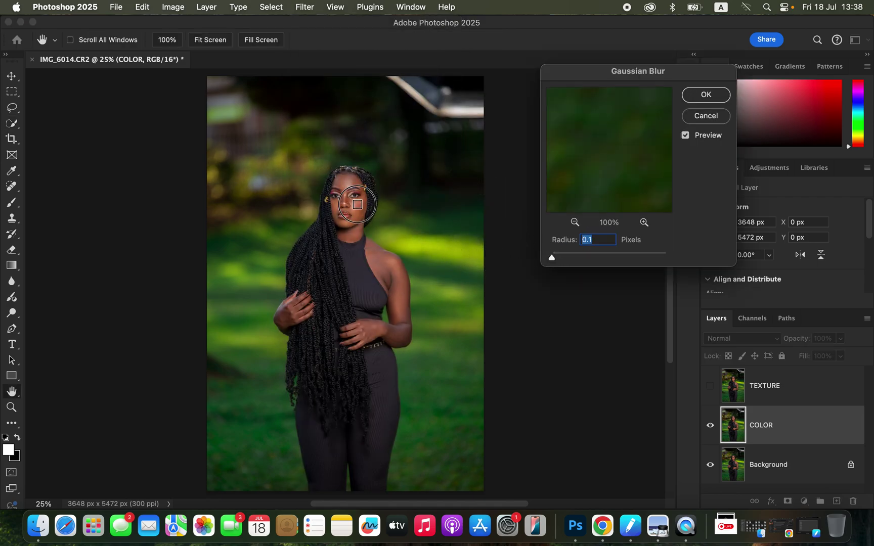
{"action": "left_click", "coordinate": [349, 185]}
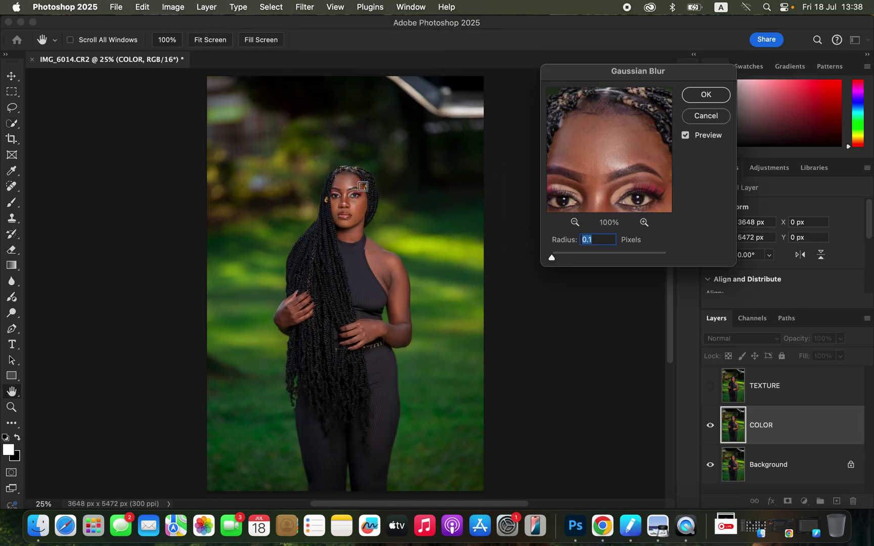
{"action": "left_click_drag", "start_coordinate": [551, 258], "coordinate": [570, 257]}
{"action": "left_click_drag", "start_coordinate": [613, 169], "coordinate": [606, 123]}
{"action": "left_click", "coordinate": [706, 94]}
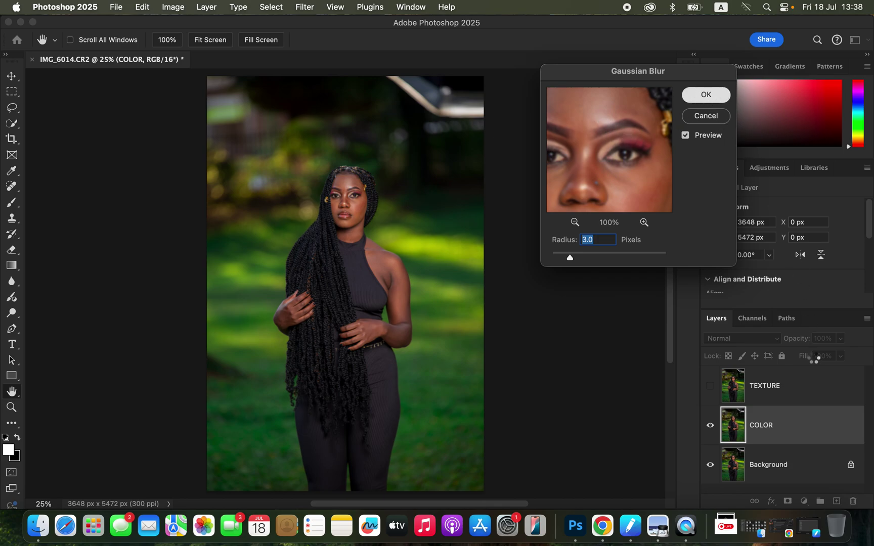
Step: Show TEXTURE, use Apply Image with the inverted COLOR layer, Add blending, scale 2 and offset 0, and set its blend mode to Linear Light
{"action": "left_click", "coordinate": [788, 400]}
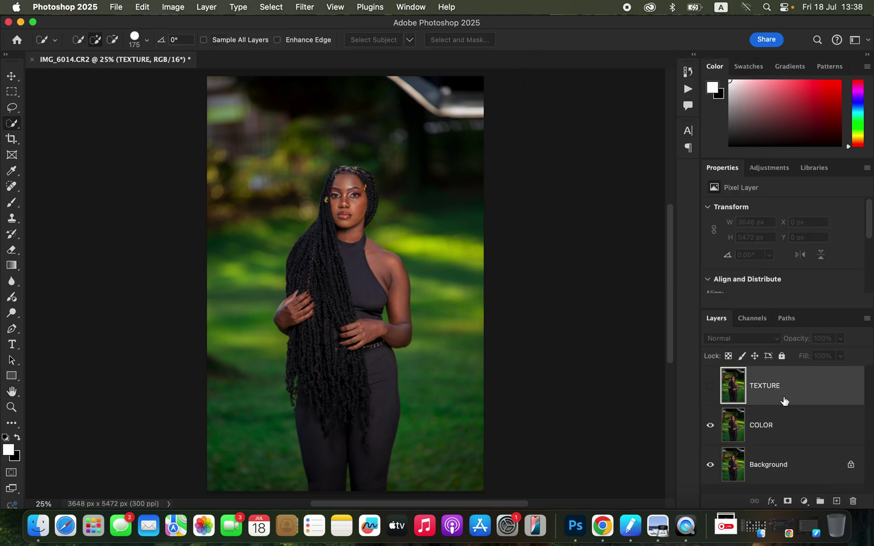
{"action": "left_click", "coordinate": [709, 385]}
{"action": "left_click", "coordinate": [173, 7]}
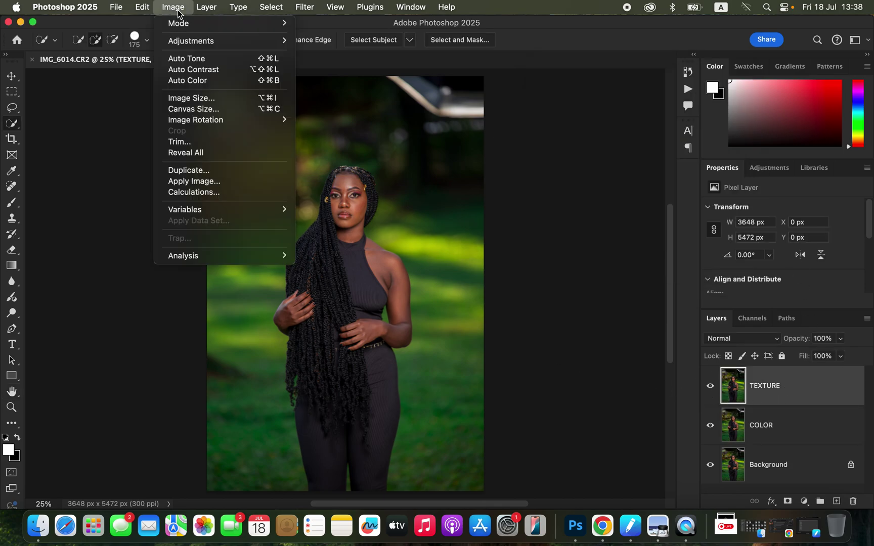
{"action": "left_click", "coordinate": [215, 182]}
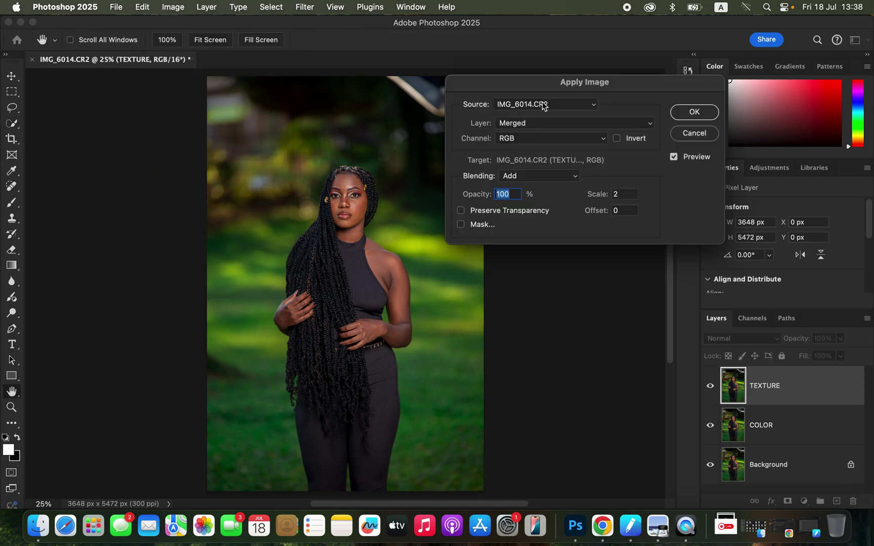
{"action": "left_click", "coordinate": [531, 124]}
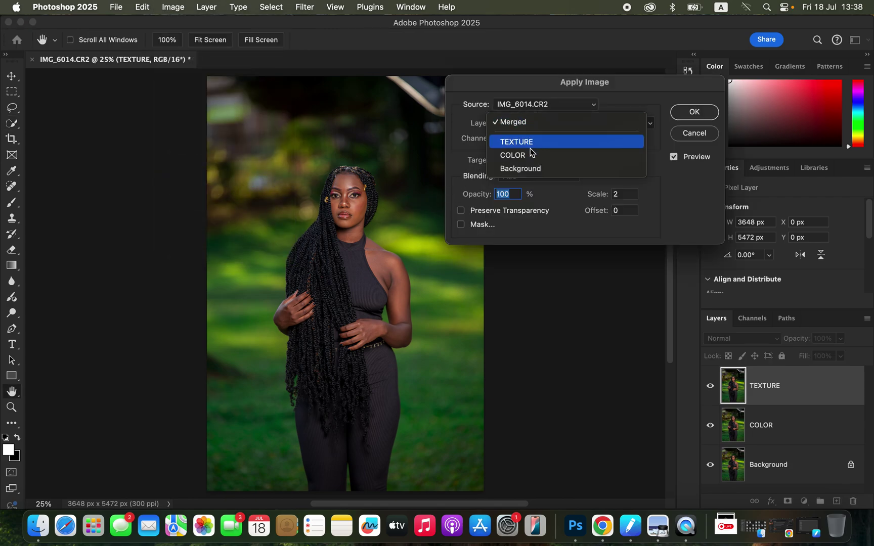
{"action": "left_click", "coordinate": [535, 155]}
{"action": "left_click", "coordinate": [538, 142]}
{"action": "left_click", "coordinate": [539, 142]}
{"action": "left_click", "coordinate": [534, 177]}
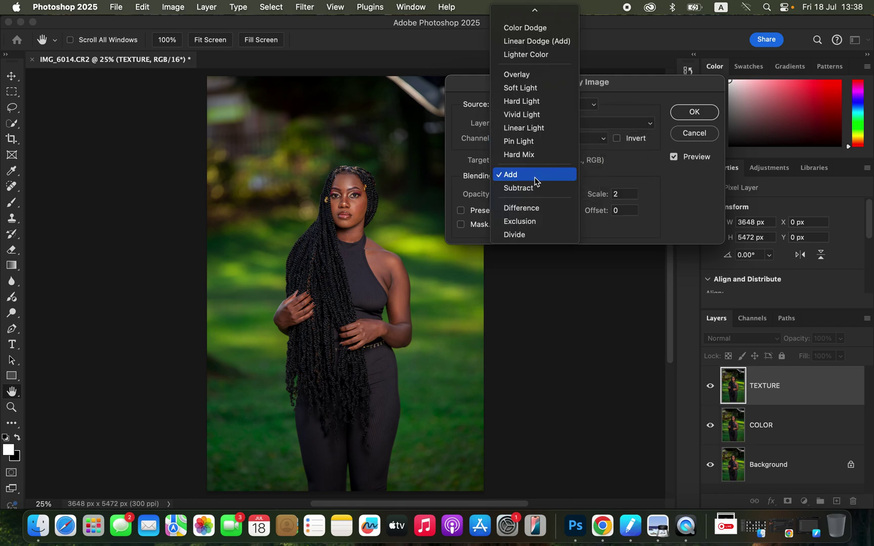
{"action": "left_click", "coordinate": [536, 176]}
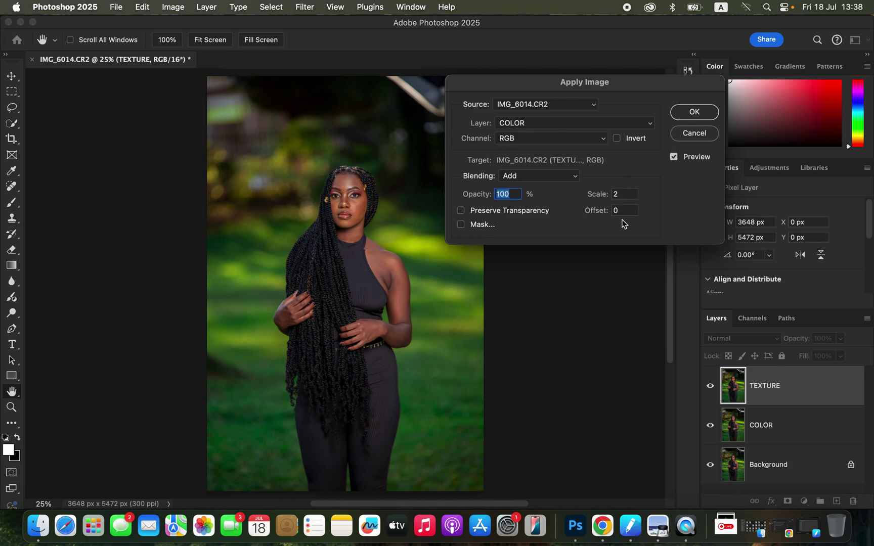
{"action": "left_click", "coordinate": [617, 140]}
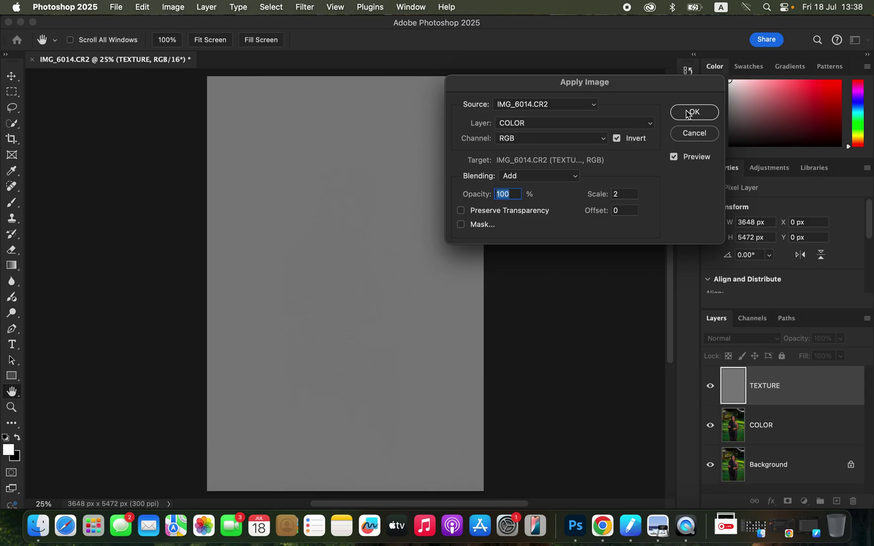
{"action": "key", "text": "Return"}
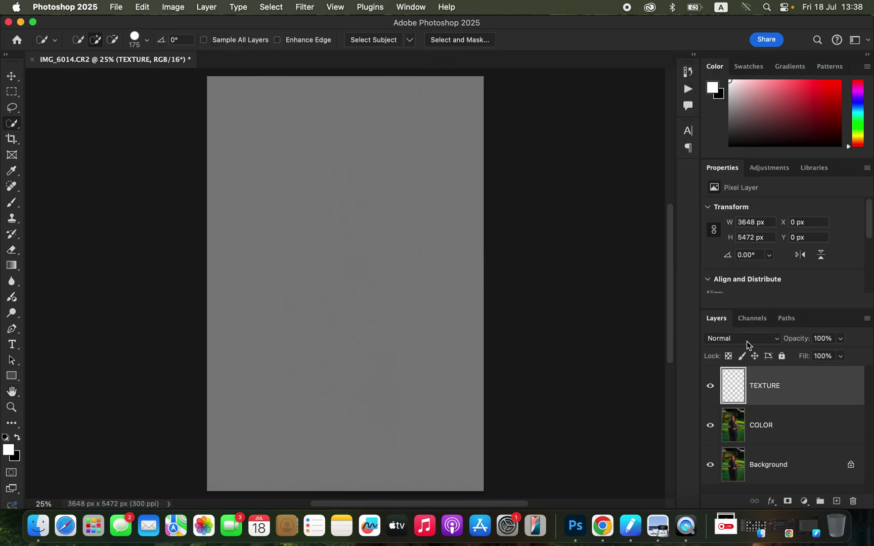
{"action": "left_click", "coordinate": [746, 339]}
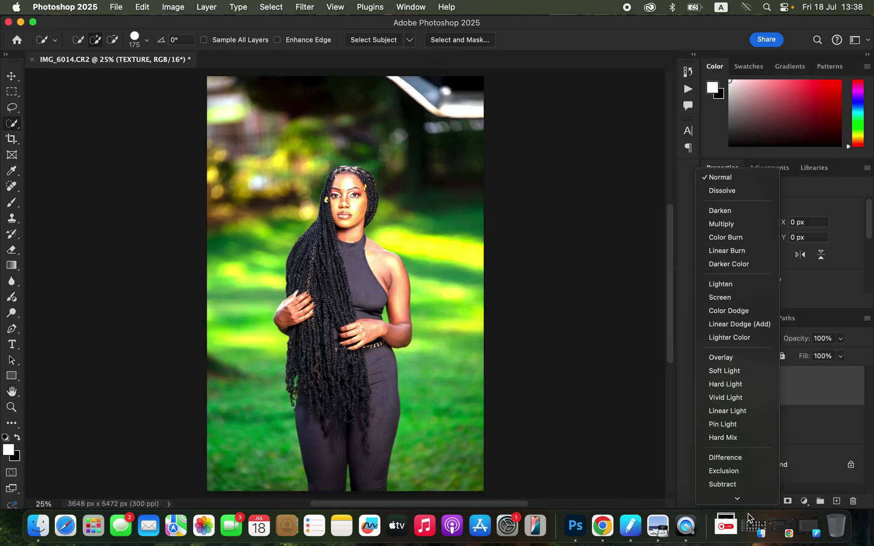
{"action": "left_click", "coordinate": [732, 358]}
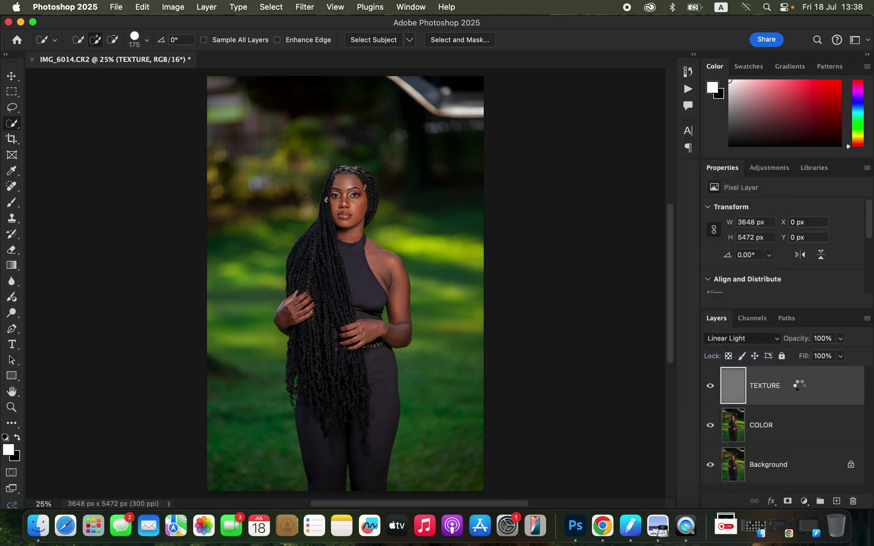
Step: Group the TEXTURE and COLOR layers and name the group FS
{"action": "left_click", "coordinate": [817, 436], "text": "shift"}
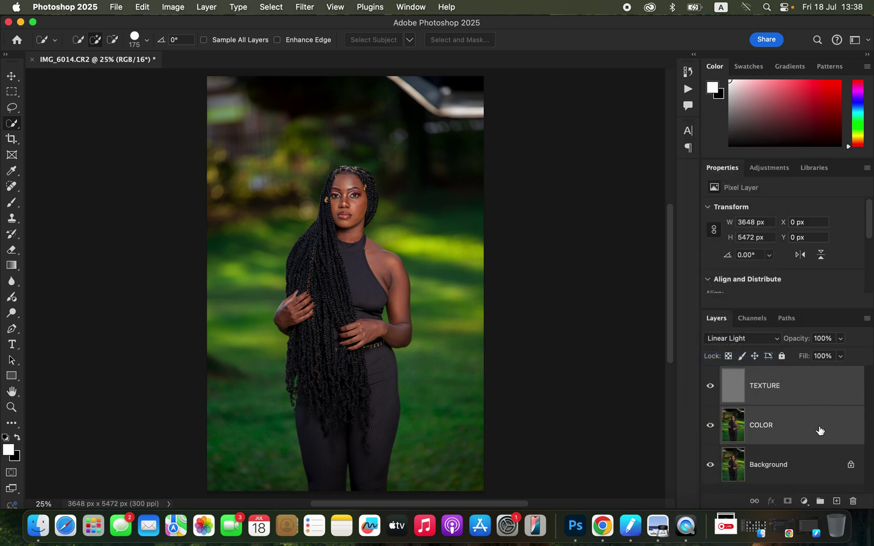
{"action": "left_click_drag", "start_coordinate": [819, 390], "coordinate": [819, 500]}
{"action": "double_click", "coordinate": [757, 373]}
{"action": "type", "text": "F"}
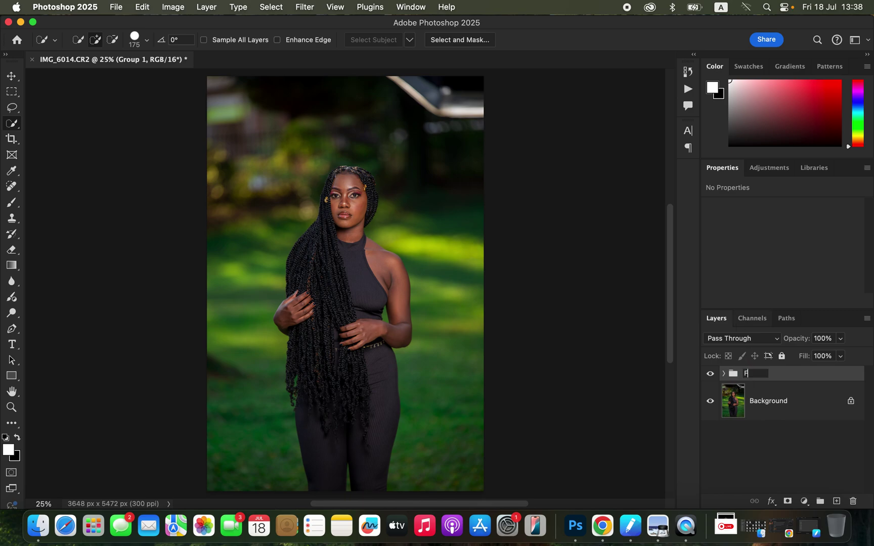
{"action": "type", "text": "S"}
{"action": "key", "text": "Caps_Lock"}
{"action": "key", "text": "Return"}
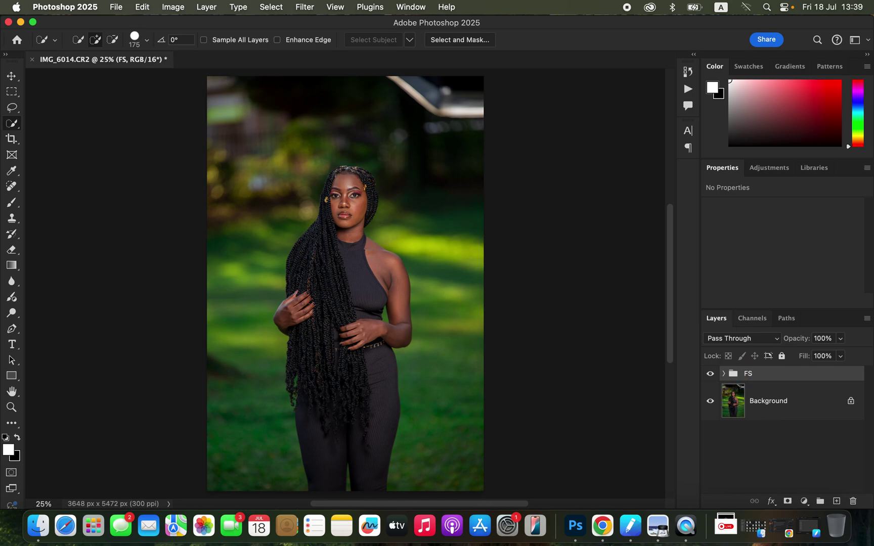
Step: Select the COLOR layer inside the FS group and set up the Mixer Brush with a soft round tip
{"action": "left_click", "coordinate": [724, 375]}
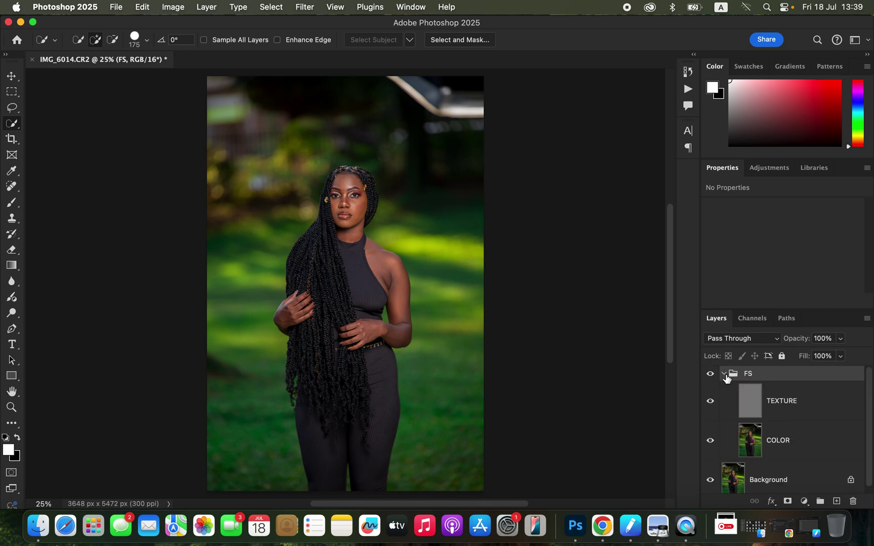
{"action": "left_click", "coordinate": [724, 375]}
{"action": "left_click", "coordinate": [723, 375]}
{"action": "left_click", "coordinate": [795, 443]}
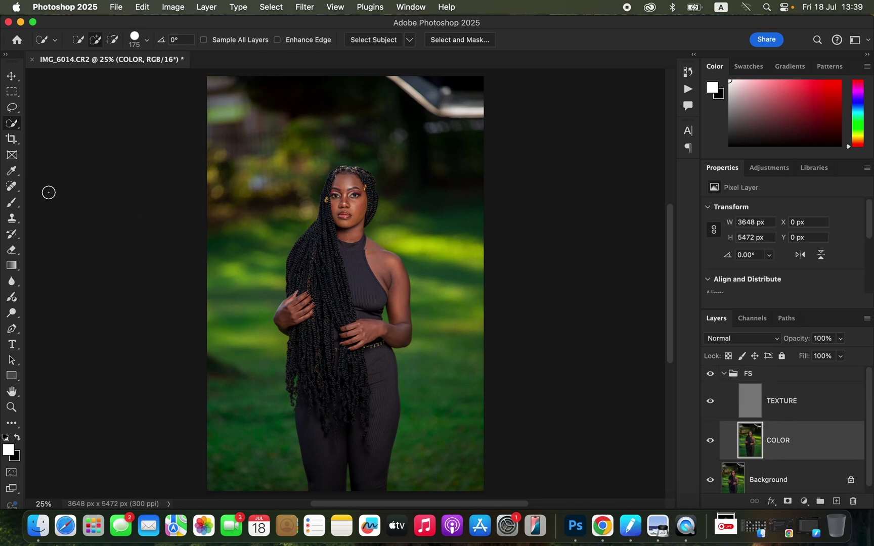
{"action": "mouse_move", "coordinate": [13, 202]}
{"action": "left_mouse_down"}
{"action": "mouse_move", "coordinate": [65, 205]}
{"action": "mouse_move", "coordinate": [67, 236]}
{"action": "left_mouse_up"}
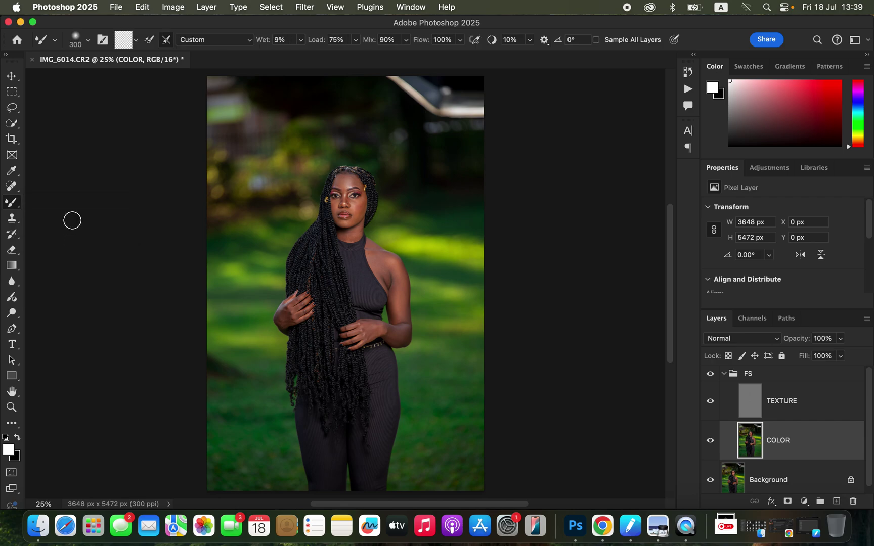
{"action": "left_click", "coordinate": [87, 41]}
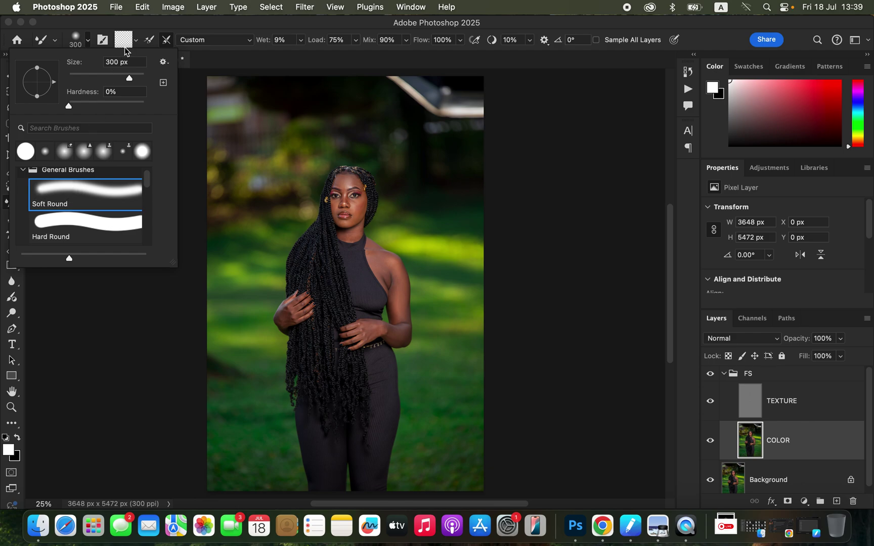
{"action": "left_click", "coordinate": [135, 40]}
{"action": "left_click", "coordinate": [138, 67]}
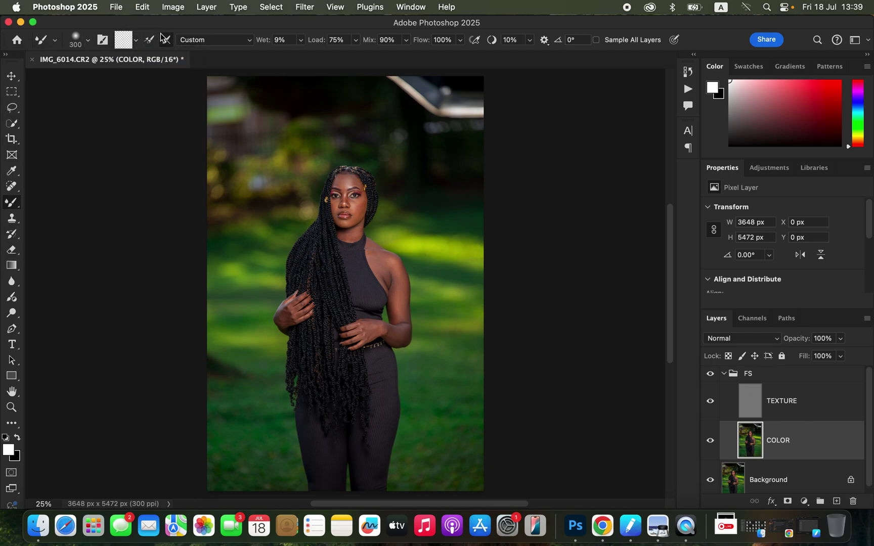
{"action": "left_click", "coordinate": [165, 39]}
Step: Hide the TEXTURE layer and smooth the forehead, cheek and chin on COLOR with a 100 px Mixer Brush
{"action": "key", "text": "super+equal"}
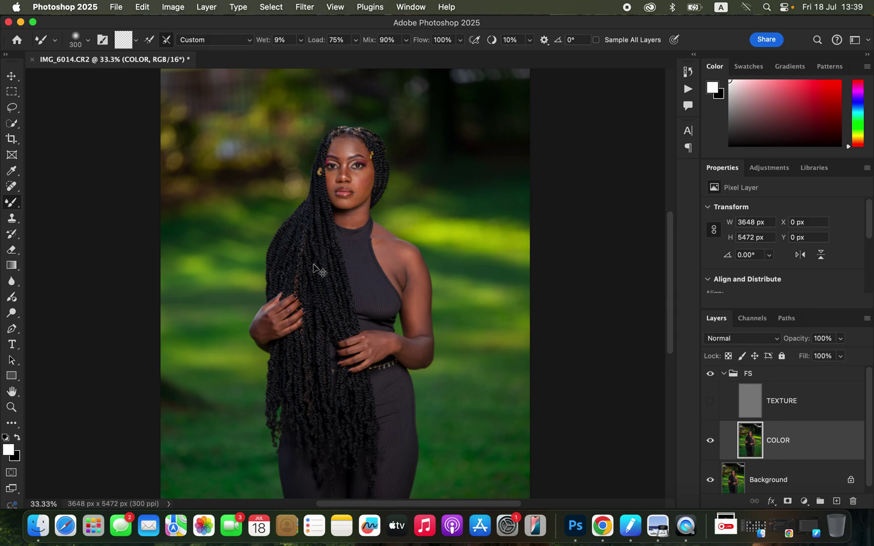
{"action": "key", "text": "super+equal"}
{"action": "left_click_drag", "start_coordinate": [403, 248], "coordinate": [410, 304]}
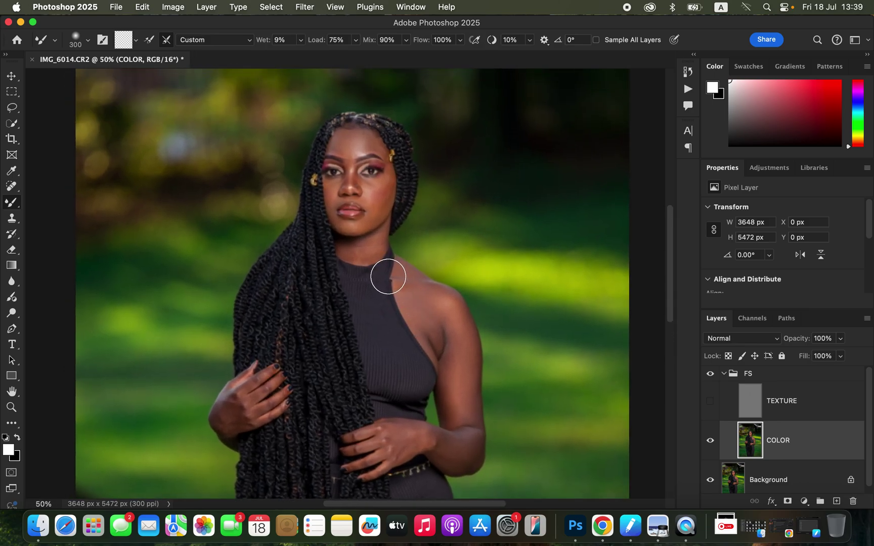
{"action": "key", "text": "bracketleft"}
{"action": "key", "text": "bracketleft"}
{"action": "key", "text": "bracketleft"}
{"action": "mouse_move", "coordinate": [340, 137]}
{"action": "left_mouse_down"}
{"action": "mouse_move", "coordinate": [360, 141]}
{"action": "mouse_move", "coordinate": [352, 136]}
{"action": "mouse_move", "coordinate": [353, 152]}
{"action": "mouse_move", "coordinate": [369, 143]}
{"action": "mouse_move", "coordinate": [360, 151]}
{"action": "mouse_move", "coordinate": [354, 139]}
{"action": "mouse_move", "coordinate": [384, 153]}
{"action": "mouse_move", "coordinate": [353, 135]}
{"action": "mouse_move", "coordinate": [360, 151]}
{"action": "mouse_move", "coordinate": [340, 150]}
{"action": "mouse_move", "coordinate": [352, 155]}
{"action": "mouse_move", "coordinate": [340, 140]}
{"action": "mouse_move", "coordinate": [356, 150]}
{"action": "mouse_move", "coordinate": [363, 136]}
{"action": "mouse_move", "coordinate": [384, 150]}
{"action": "left_mouse_up"}
{"action": "mouse_move", "coordinate": [393, 186]}
{"action": "left_mouse_down"}
{"action": "mouse_move", "coordinate": [369, 184]}
{"action": "mouse_move", "coordinate": [382, 184]}
{"action": "mouse_move", "coordinate": [373, 203]}
{"action": "mouse_move", "coordinate": [381, 200]}
{"action": "mouse_move", "coordinate": [369, 221]}
{"action": "mouse_move", "coordinate": [351, 227]}
{"action": "left_mouse_up"}
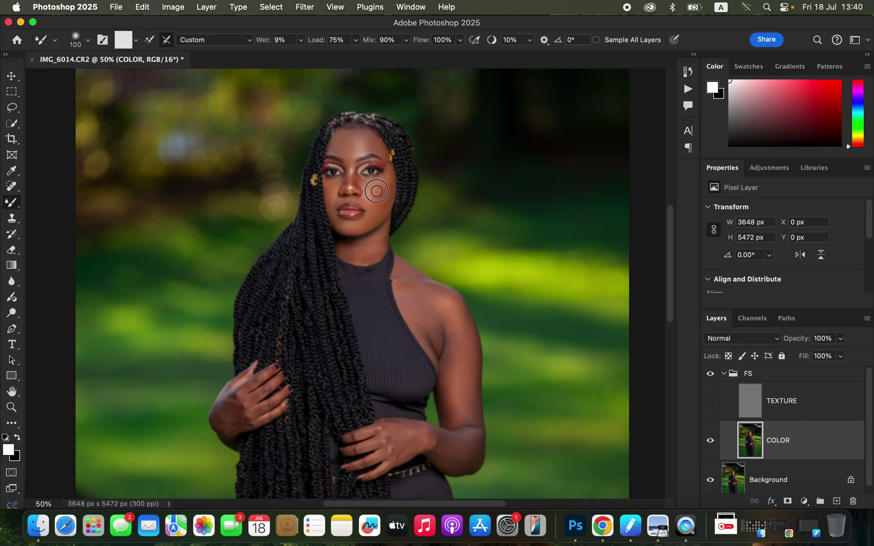
{"action": "mouse_move", "coordinate": [363, 188]}
{"action": "left_mouse_down"}
{"action": "mouse_move", "coordinate": [331, 196]}
{"action": "mouse_move", "coordinate": [333, 205]}
{"action": "mouse_move", "coordinate": [330, 197]}
{"action": "mouse_move", "coordinate": [373, 186]}
{"action": "left_mouse_up"}
Step: Smooth the hands, shoulder and arm on COLOR with the Mixer Brush at 90 to 175 px, and show TEXTURE again
{"action": "mouse_move", "coordinate": [246, 413]}
{"action": "left_mouse_down"}
{"action": "mouse_move", "coordinate": [223, 410]}
{"action": "mouse_move", "coordinate": [225, 430]}
{"action": "mouse_move", "coordinate": [240, 425]}
{"action": "mouse_move", "coordinate": [224, 415]}
{"action": "mouse_move", "coordinate": [226, 402]}
{"action": "mouse_move", "coordinate": [239, 429]}
{"action": "mouse_move", "coordinate": [241, 416]}
{"action": "mouse_move", "coordinate": [260, 421]}
{"action": "mouse_move", "coordinate": [260, 404]}
{"action": "mouse_move", "coordinate": [244, 391]}
{"action": "mouse_move", "coordinate": [261, 375]}
{"action": "mouse_move", "coordinate": [254, 398]}
{"action": "mouse_move", "coordinate": [265, 391]}
{"action": "mouse_move", "coordinate": [266, 419]}
{"action": "left_mouse_up"}
{"action": "scroll", "coordinate": [447, 380], "scroll_direction": "down", "scroll_amount": 5}
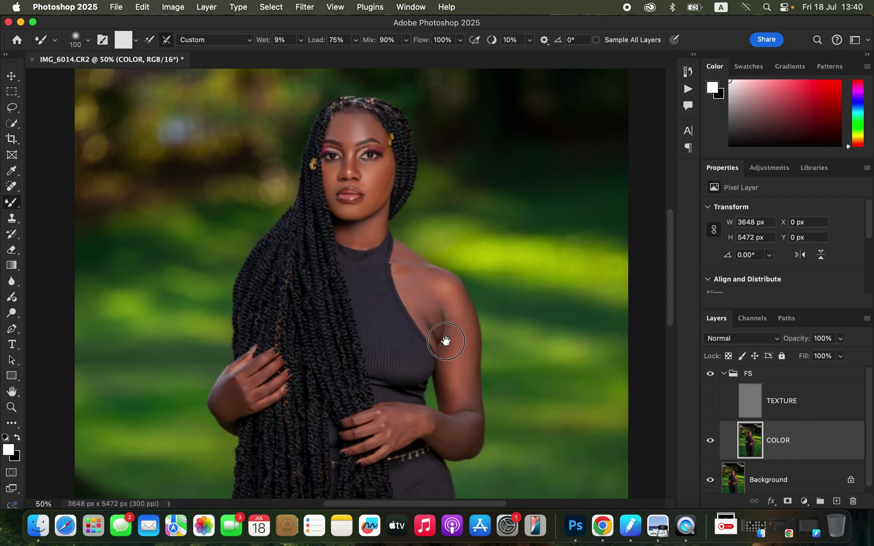
{"action": "key", "text": "bracketright"}
{"action": "key", "text": "bracketright"}
{"action": "mouse_move", "coordinate": [461, 291]}
{"action": "left_mouse_down"}
{"action": "mouse_move", "coordinate": [455, 268]}
{"action": "mouse_move", "coordinate": [454, 302]}
{"action": "mouse_move", "coordinate": [448, 244]}
{"action": "mouse_move", "coordinate": [464, 304]}
{"action": "mouse_move", "coordinate": [460, 331]}
{"action": "mouse_move", "coordinate": [448, 316]}
{"action": "mouse_move", "coordinate": [447, 366]}
{"action": "mouse_move", "coordinate": [438, 362]}
{"action": "mouse_move", "coordinate": [464, 370]}
{"action": "mouse_move", "coordinate": [398, 357]}
{"action": "mouse_move", "coordinate": [400, 371]}
{"action": "mouse_move", "coordinate": [426, 358]}
{"action": "mouse_move", "coordinate": [453, 383]}
{"action": "mouse_move", "coordinate": [457, 300]}
{"action": "mouse_move", "coordinate": [440, 342]}
{"action": "left_mouse_up"}
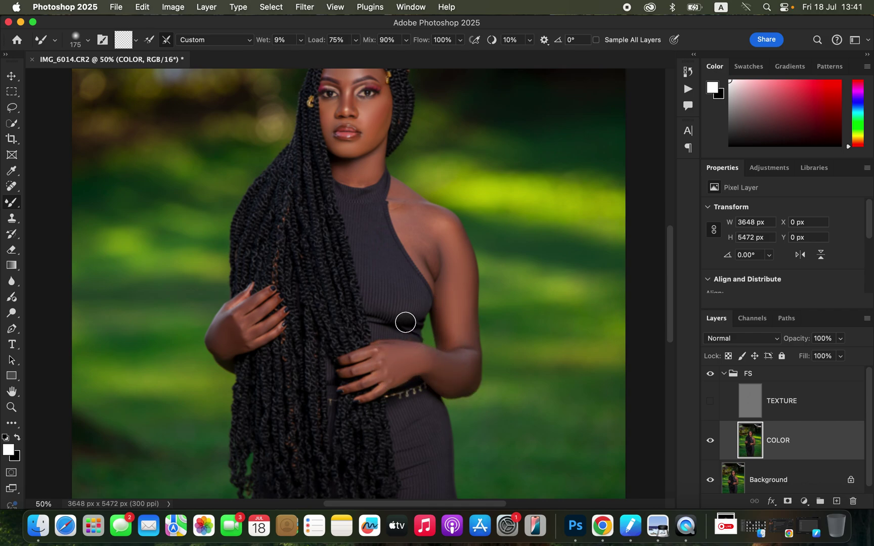
{"action": "mouse_move", "coordinate": [358, 358]}
{"action": "left_mouse_down"}
{"action": "mouse_move", "coordinate": [366, 383]}
{"action": "mouse_move", "coordinate": [380, 375]}
{"action": "mouse_move", "coordinate": [391, 384]}
{"action": "mouse_move", "coordinate": [377, 395]}
{"action": "mouse_move", "coordinate": [395, 356]}
{"action": "mouse_move", "coordinate": [388, 343]}
{"action": "mouse_move", "coordinate": [380, 349]}
{"action": "mouse_move", "coordinate": [452, 383]}
{"action": "mouse_move", "coordinate": [453, 322]}
{"action": "mouse_move", "coordinate": [442, 304]}
{"action": "mouse_move", "coordinate": [444, 332]}
{"action": "mouse_move", "coordinate": [467, 340]}
{"action": "mouse_move", "coordinate": [465, 296]}
{"action": "left_mouse_up"}
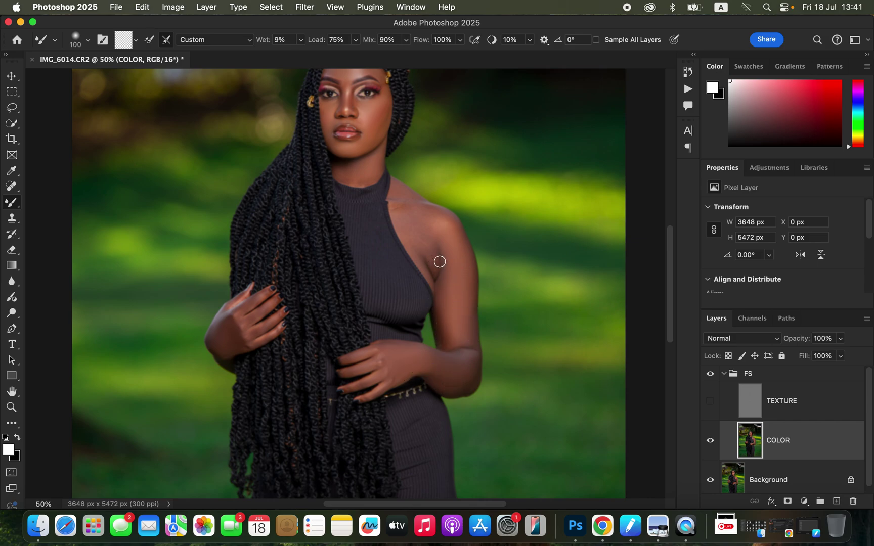
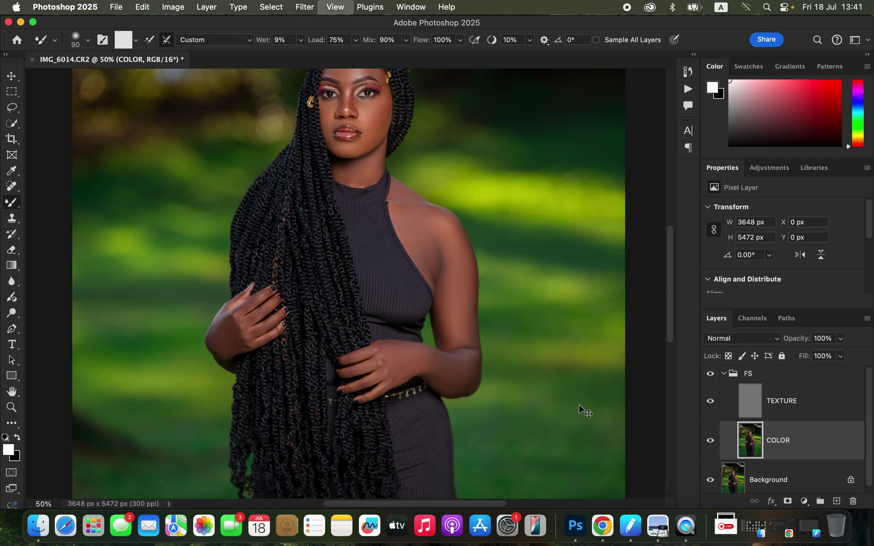
Step: Toggle the FS group's visibility to compare the portrait before and after the skin smoothing
{"action": "left_click", "coordinate": [710, 374]}
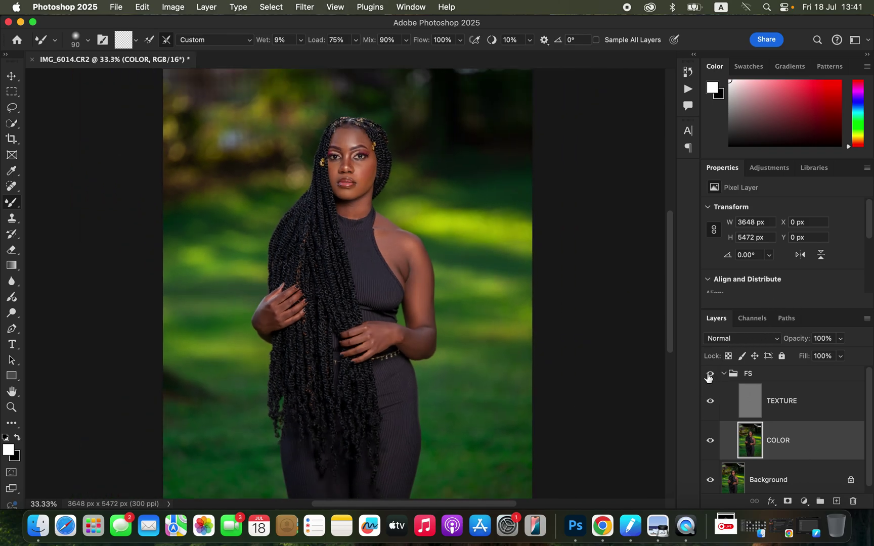
{"action": "left_click", "coordinate": [709, 376]}
{"action": "left_click", "coordinate": [709, 375]}
{"action": "left_click", "coordinate": [710, 375]}
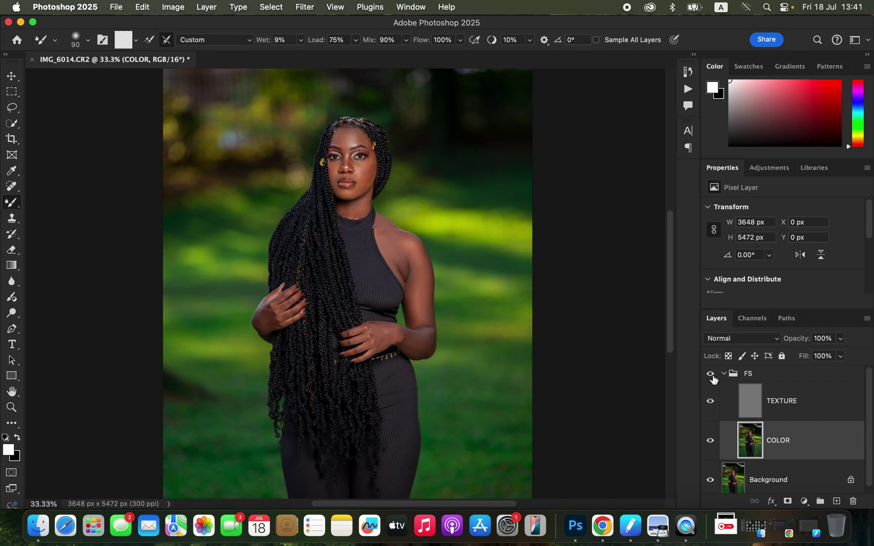
Step: Select the TEXTURE layer and set up the Clone Stamp with a soft round tip, Aligned on and Current Layer sampling
{"action": "left_click", "coordinate": [810, 411]}
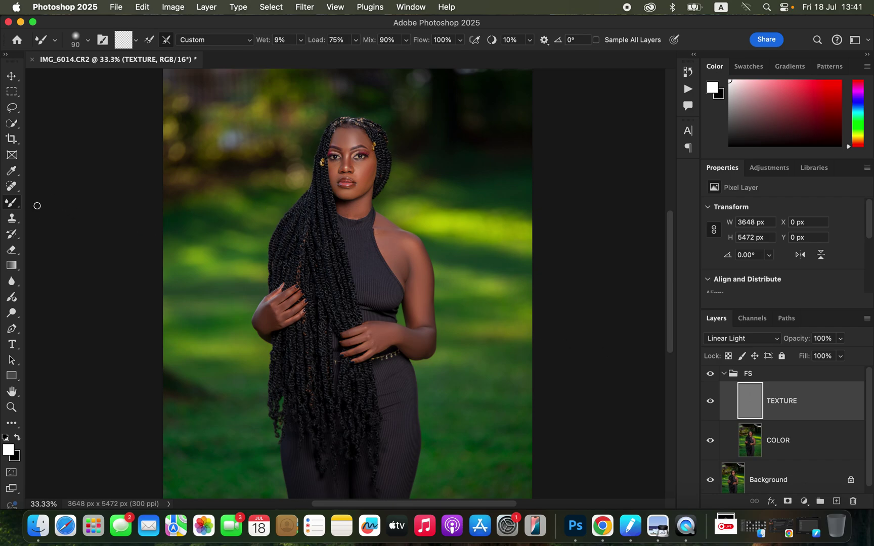
{"action": "left_click", "coordinate": [14, 221]}
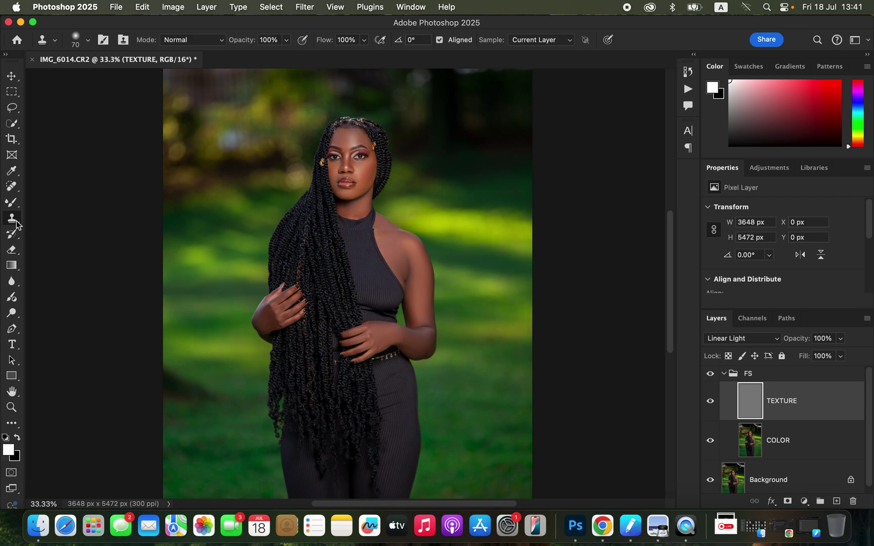
{"action": "left_click", "coordinate": [87, 45]}
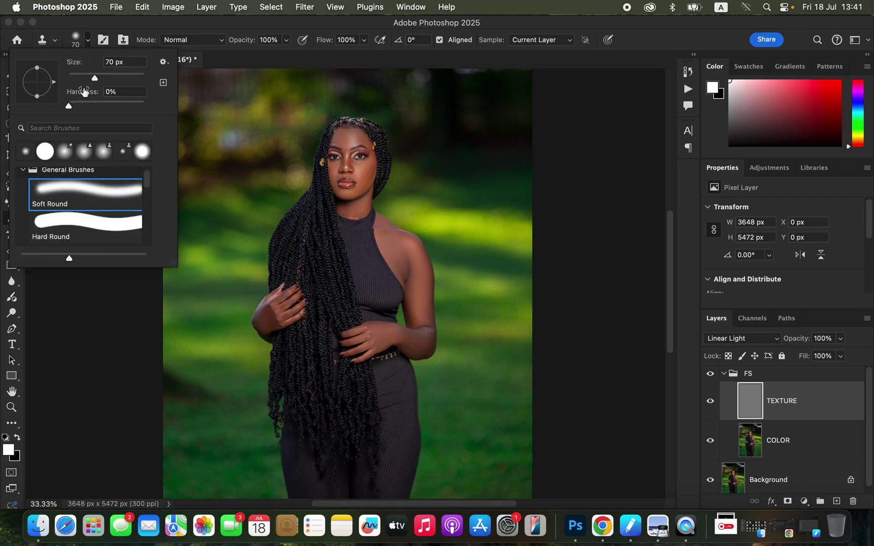
{"action": "left_click", "coordinate": [90, 45]}
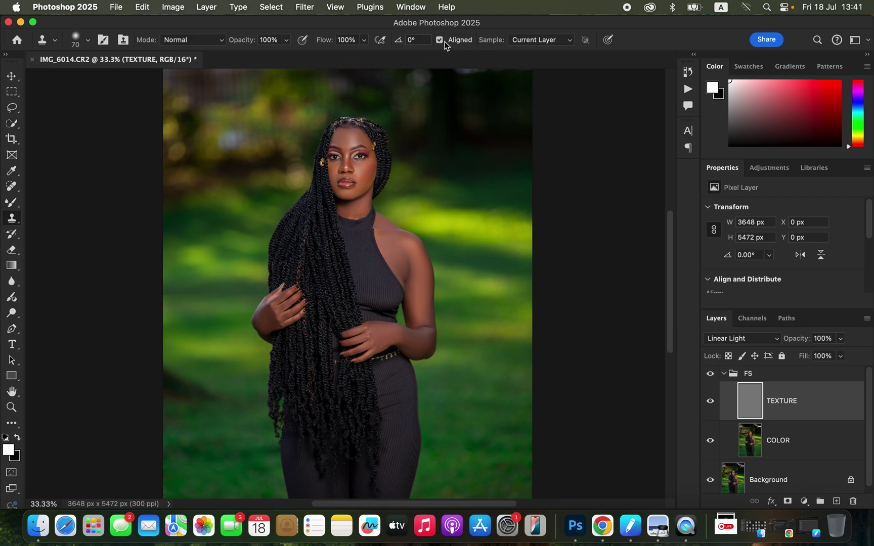
{"action": "left_click", "coordinate": [533, 39]}
{"action": "left_click", "coordinate": [528, 46]}
Step: Clone clean skin texture over the forehead blemishes on the TEXTURE layer with a 25 px Clone Stamp
{"action": "key", "text": "super+equal"}
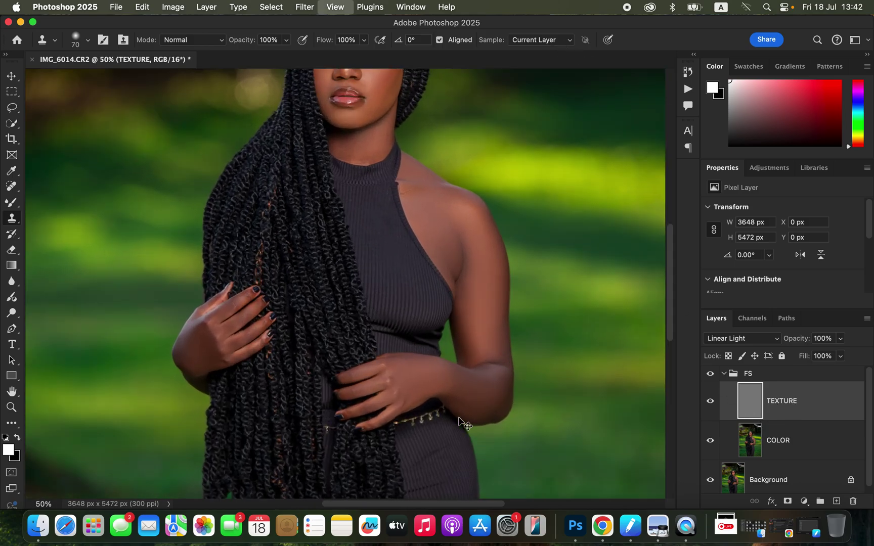
{"action": "key", "text": "super+equal"}
{"action": "key", "text": "super+equal"}
{"action": "key", "text": "super+equal"}
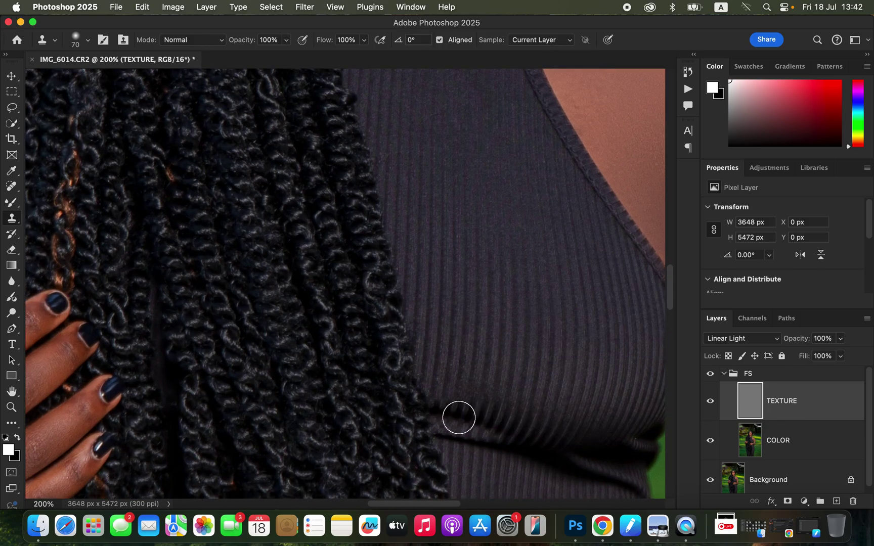
{"action": "left_click_drag", "start_coordinate": [478, 201], "coordinate": [426, 255]}
{"action": "scroll", "coordinate": [426, 255], "scroll_direction": "up", "scroll_amount": 3}
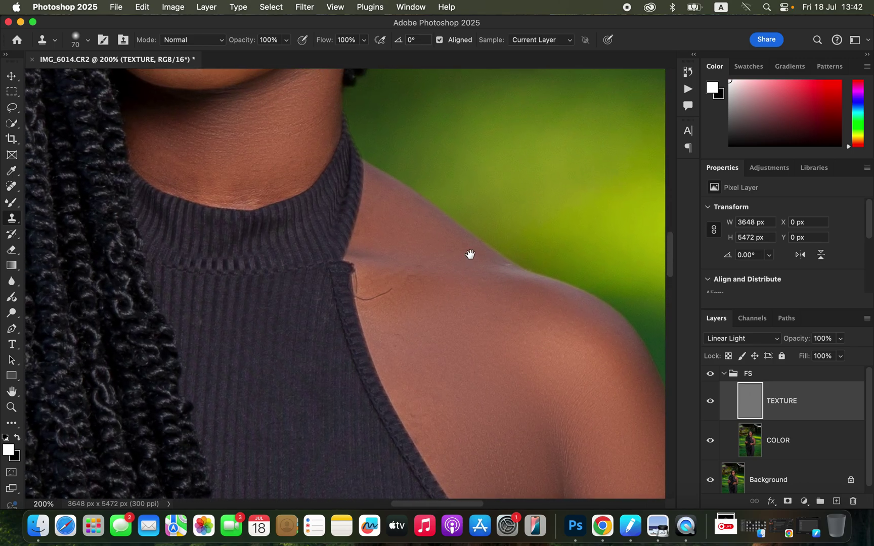
{"action": "scroll", "coordinate": [437, 266], "scroll_direction": "up", "scroll_amount": 6}
{"action": "scroll", "coordinate": [428, 280], "scroll_direction": "up", "scroll_amount": 10}
{"action": "scroll", "coordinate": [428, 281], "scroll_direction": "left", "scroll_amount": 3}
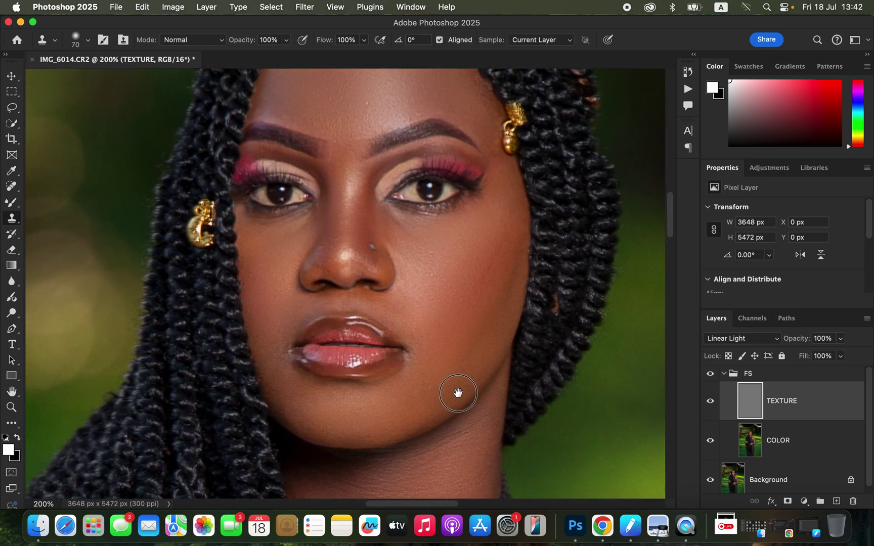
{"action": "scroll", "coordinate": [432, 291], "scroll_direction": "up", "scroll_amount": 1}
{"action": "key", "text": "bracketleft"}
{"action": "key", "text": "bracketleft"}
{"action": "key", "text": "bracketleft"}
{"action": "key", "text": "bracketleft"}
{"action": "key", "text": "bracketleft"}
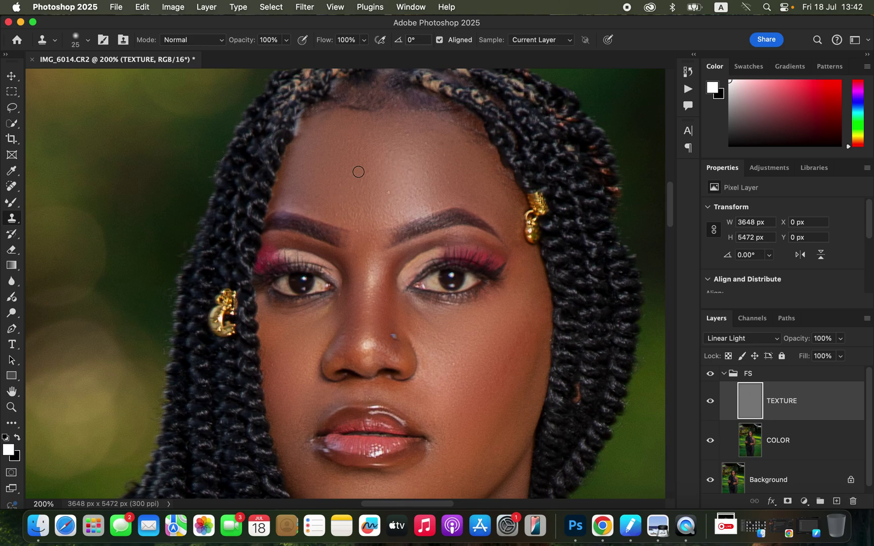
{"action": "left_click", "coordinate": [413, 141], "text": "alt"}
{"action": "left_click_drag", "start_coordinate": [406, 188], "coordinate": [390, 191]}
Step: Clone nearby skin texture over the creases beside the armpit on the TEXTURE layer with a 35 px Clone Stamp
{"action": "key", "text": "super+minus"}
{"action": "key", "text": "super+minus"}
{"action": "key", "text": "super+minus"}
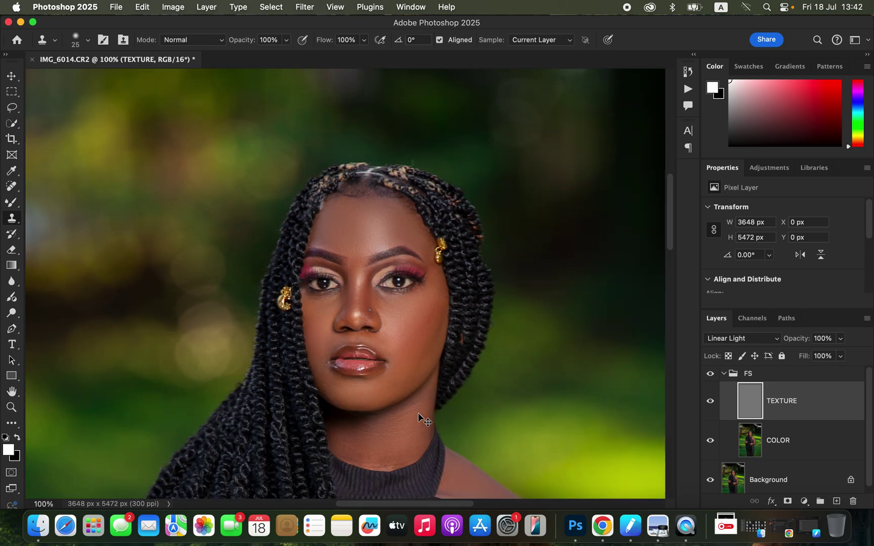
{"action": "key", "text": "super+minus"}
{"action": "key", "text": "super+plus"}
{"action": "key", "text": "super+plus"}
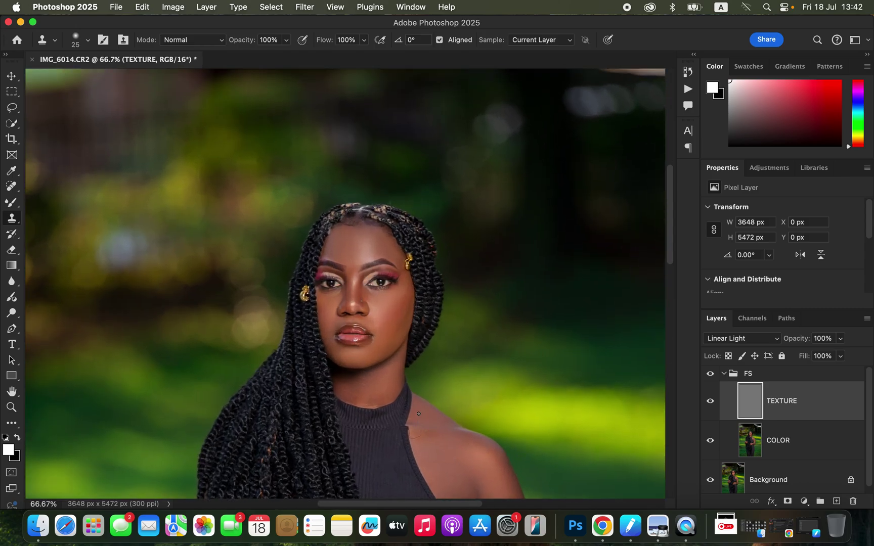
{"action": "left_click_drag", "start_coordinate": [456, 372], "coordinate": [402, 76]}
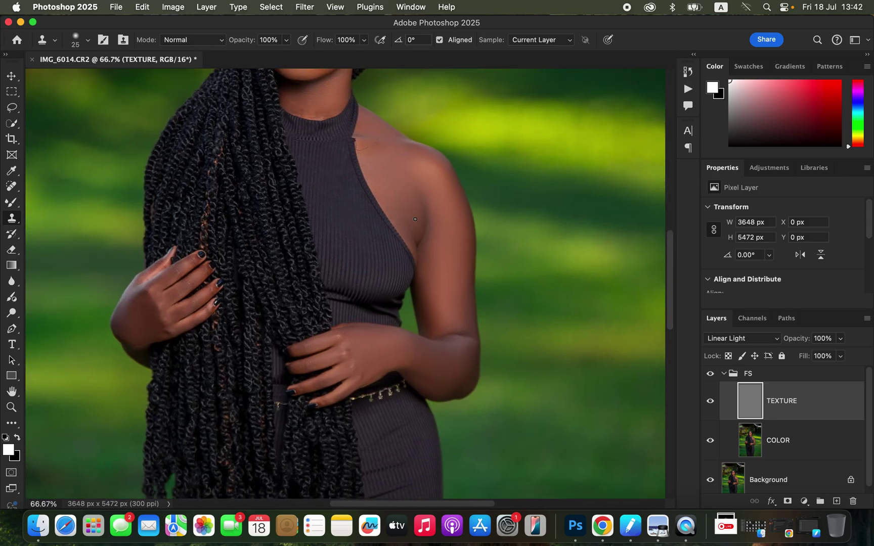
{"action": "key", "text": "bracketright"}
{"action": "key", "text": "super+plus"}
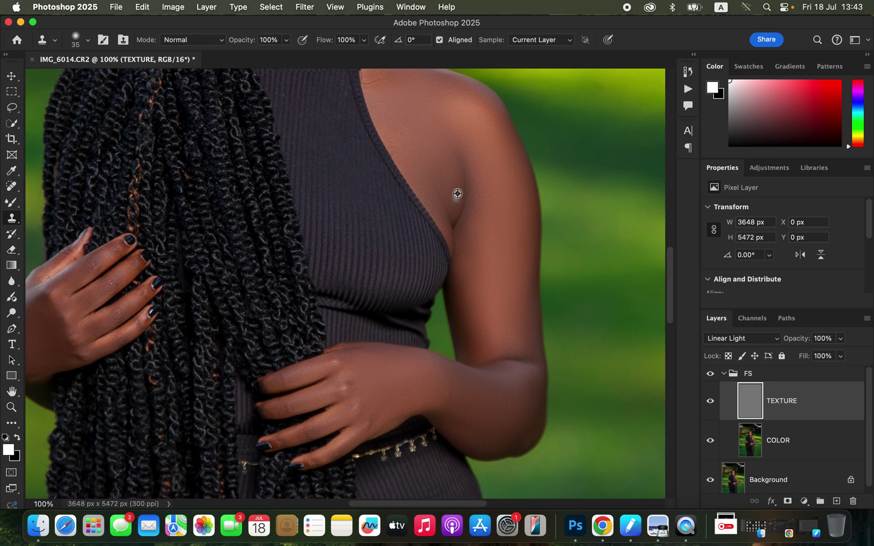
{"action": "left_click", "coordinate": [444, 185], "text": "alt"}
{"action": "right_click", "coordinate": [453, 203]}
{"action": "key", "text": "Escape"}
{"action": "left_click", "coordinate": [476, 168], "text": "alt"}
{"action": "mouse_move", "coordinate": [469, 185]}
{"action": "left_mouse_down"}
{"action": "mouse_move", "coordinate": [462, 222]}
{"action": "mouse_move", "coordinate": [460, 209]}
{"action": "left_mouse_up"}
Step: Collapse the FS group and toggle its visibility to compare the whole portrait with and without the retouching
{"action": "key", "text": "super+0"}
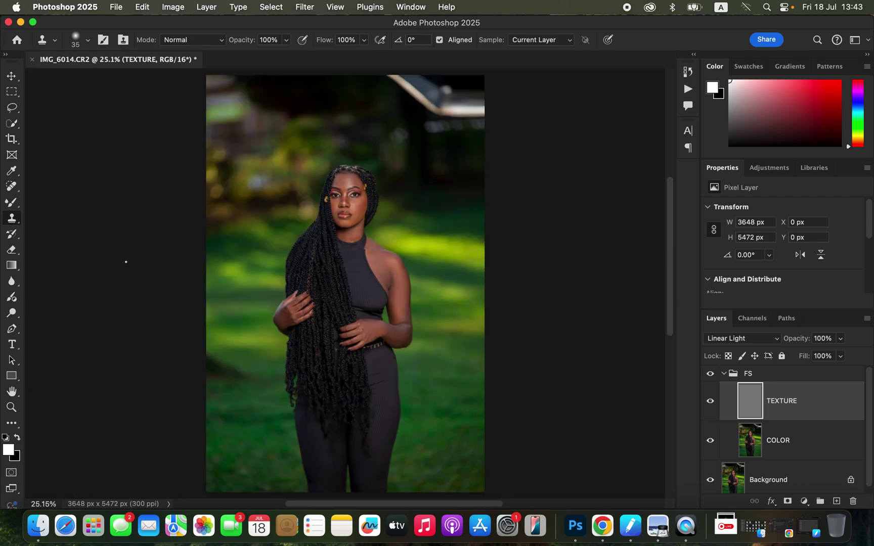
{"action": "left_click", "coordinate": [724, 375]}
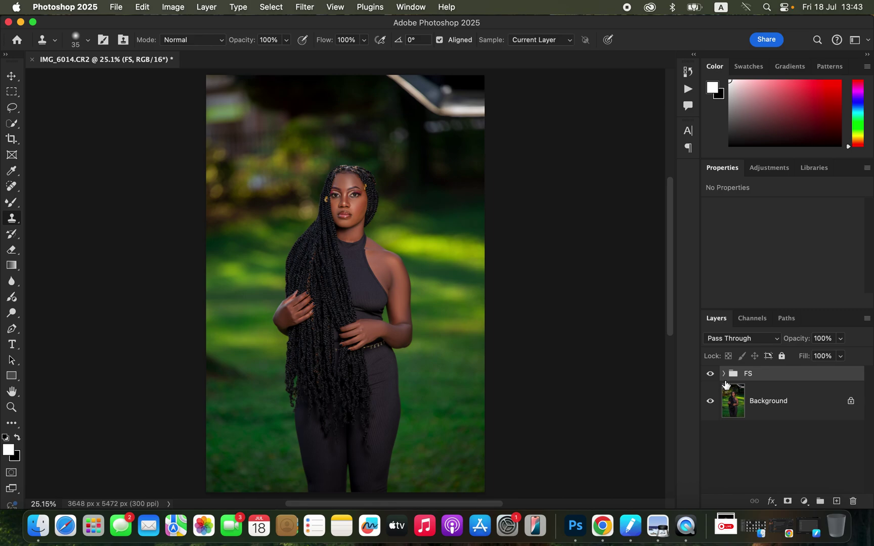
{"action": "left_click", "coordinate": [709, 380]}
{"action": "left_click", "coordinate": [709, 379]}
{"action": "left_click", "coordinate": [709, 379]}
{"action": "left_click", "coordinate": [708, 380]}
Step: Stamp all visible layers into a new merged layer on top and select the subject on it
{"action": "key", "text": "super+alt+shift+e"}
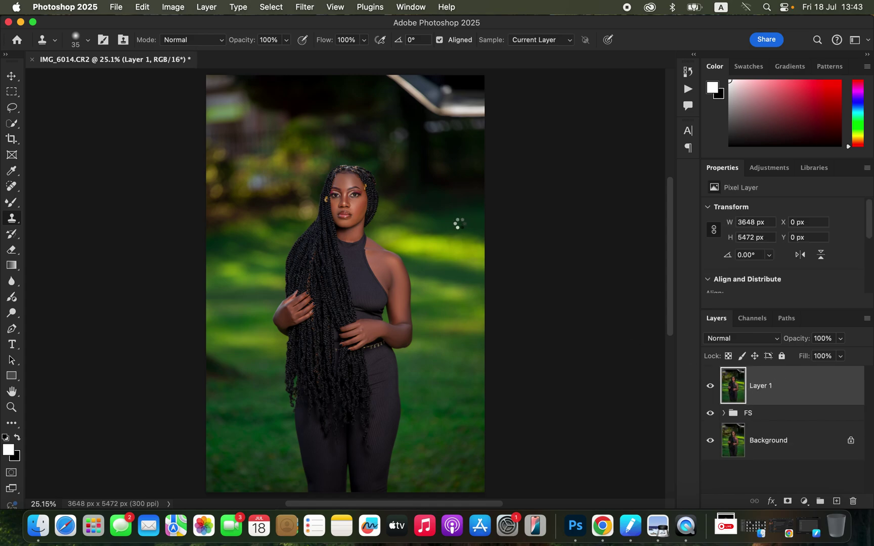
{"action": "left_click", "coordinate": [271, 7]}
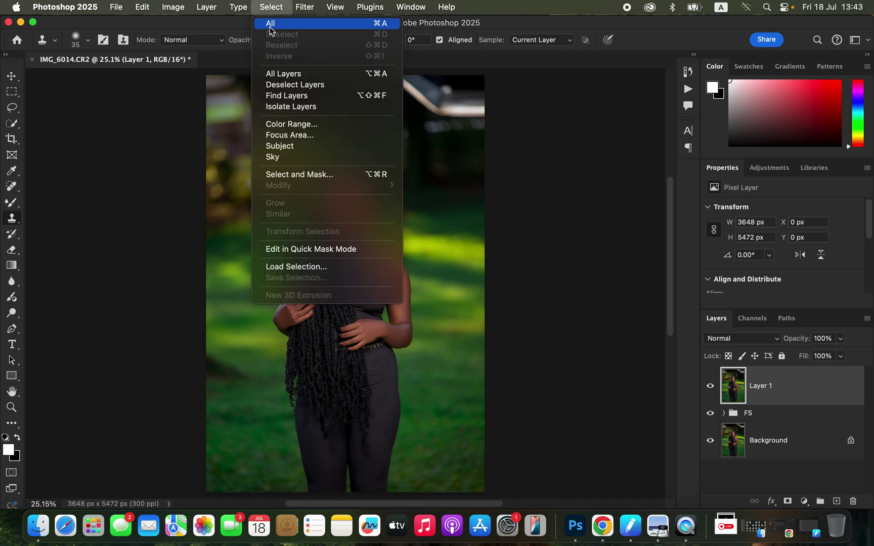
{"action": "left_click", "coordinate": [293, 146]}
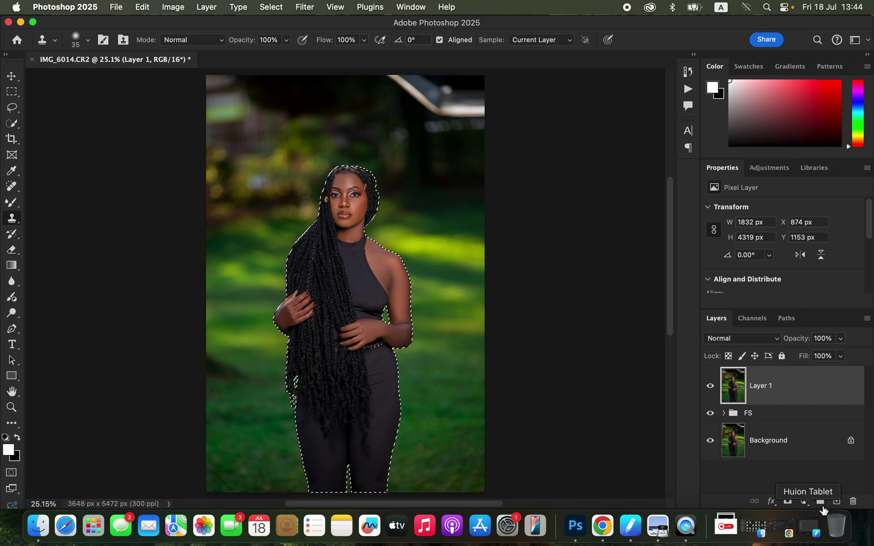
Step: Add an empty layer above the merged layer and set its blend mode to Color
{"action": "left_click", "coordinate": [836, 502]}
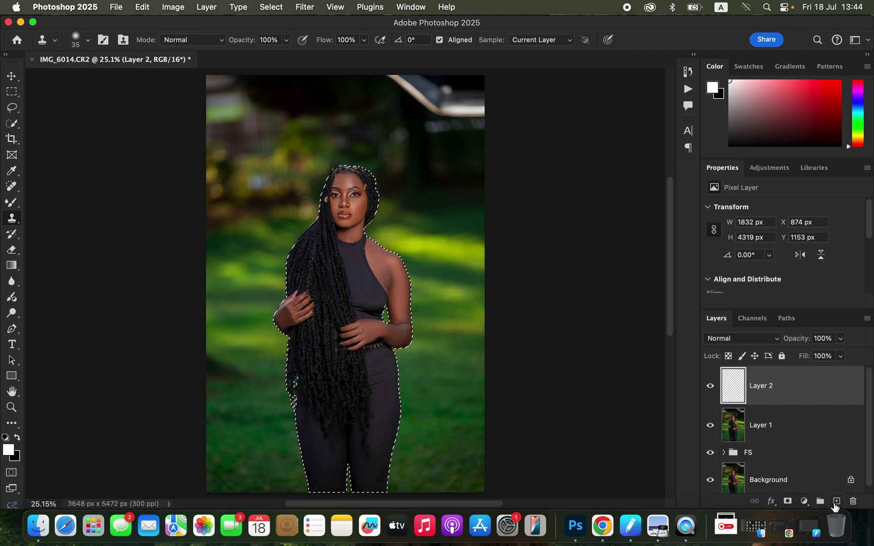
{"action": "left_click", "coordinate": [731, 339]}
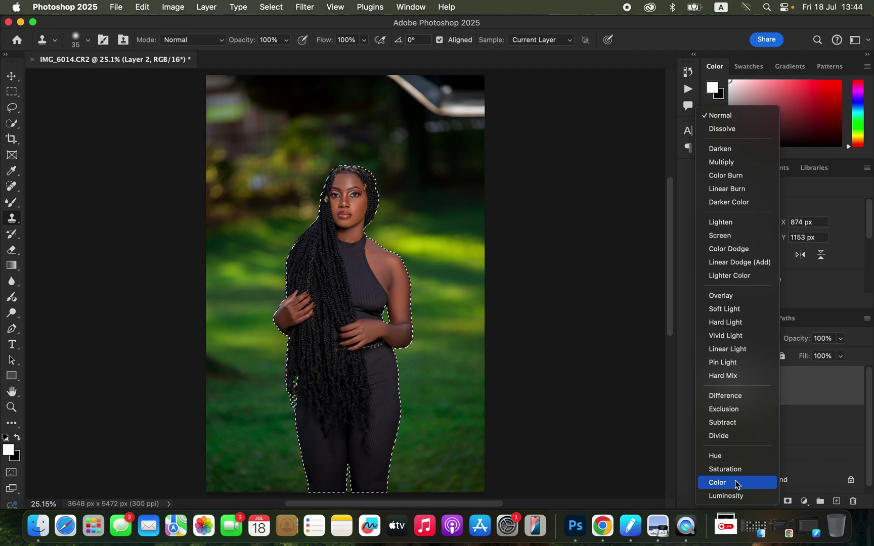
{"action": "left_click", "coordinate": [735, 482]}
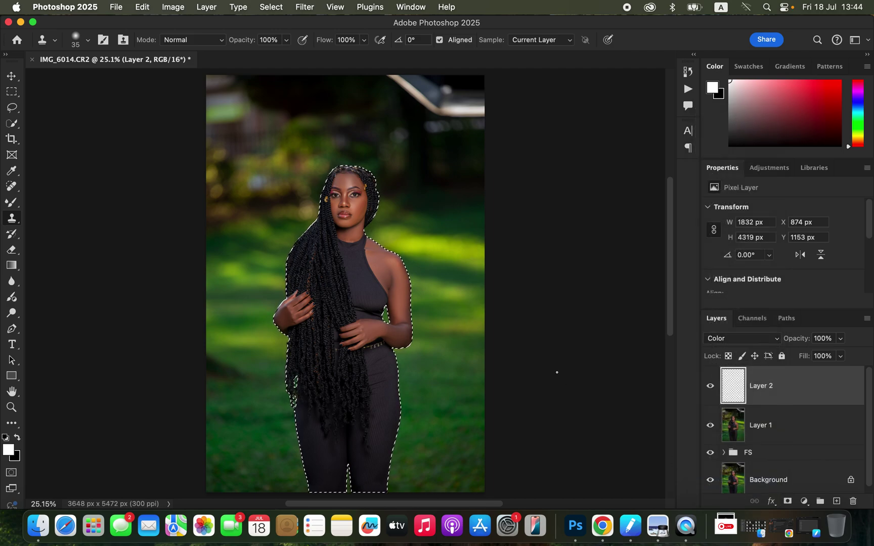
Step: Switch to the regular Brush tool with the Soft Round preset at 50 px
{"action": "left_click", "coordinate": [12, 203]}
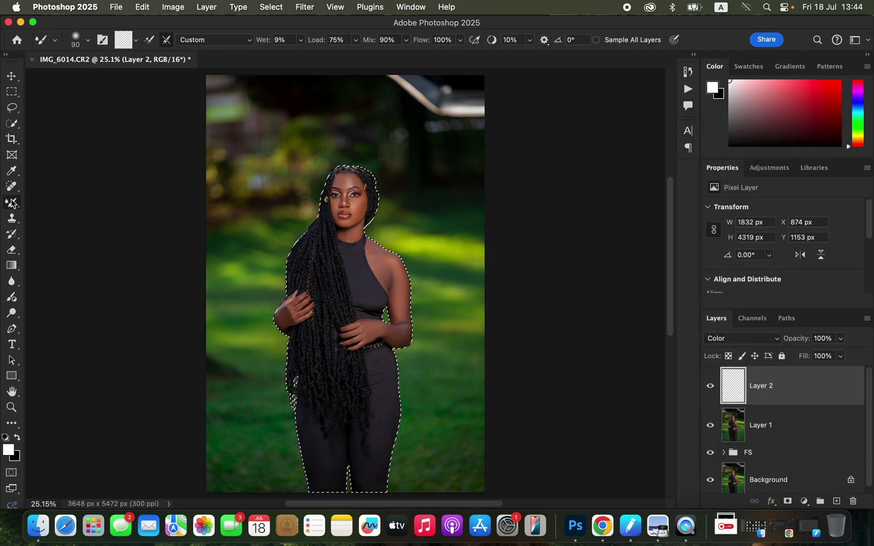
{"action": "right_click", "coordinate": [12, 203]}
{"action": "left_click", "coordinate": [67, 202]}
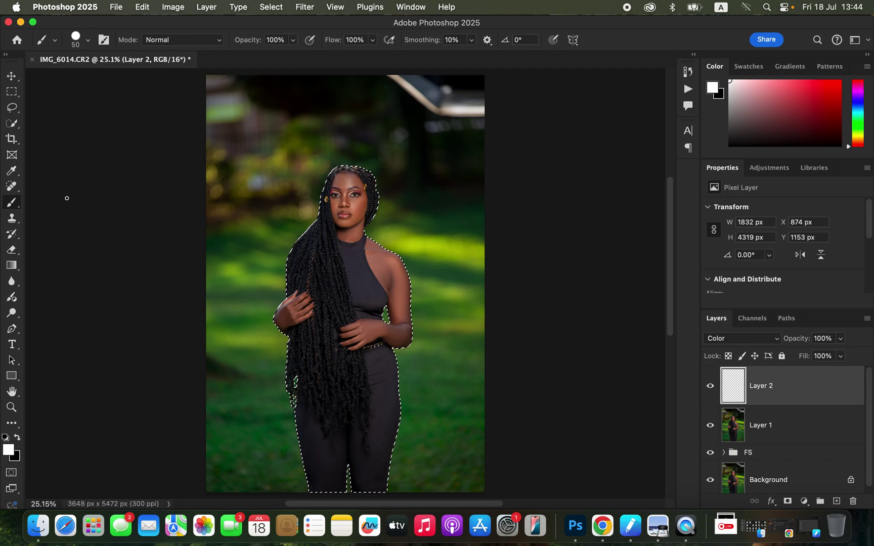
{"action": "left_click", "coordinate": [87, 41]}
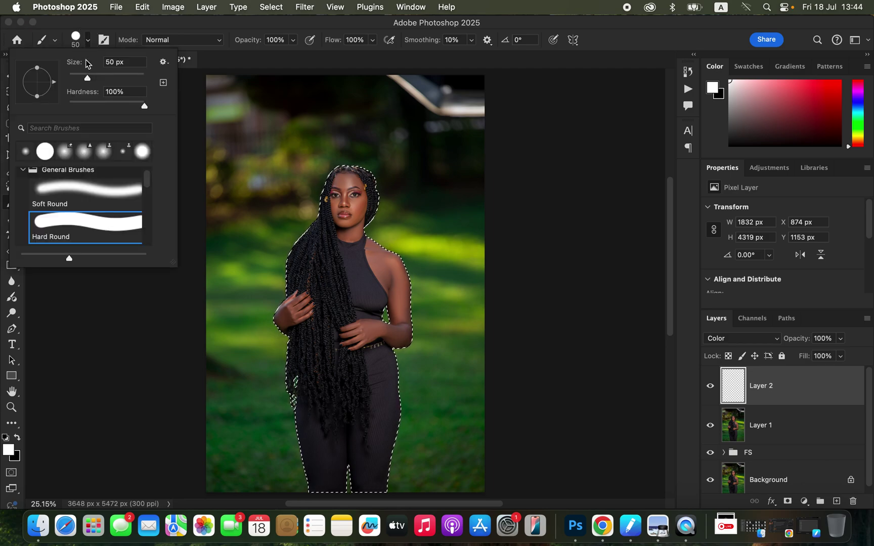
{"action": "left_click", "coordinate": [78, 187]}
{"action": "left_click", "coordinate": [174, 28]}
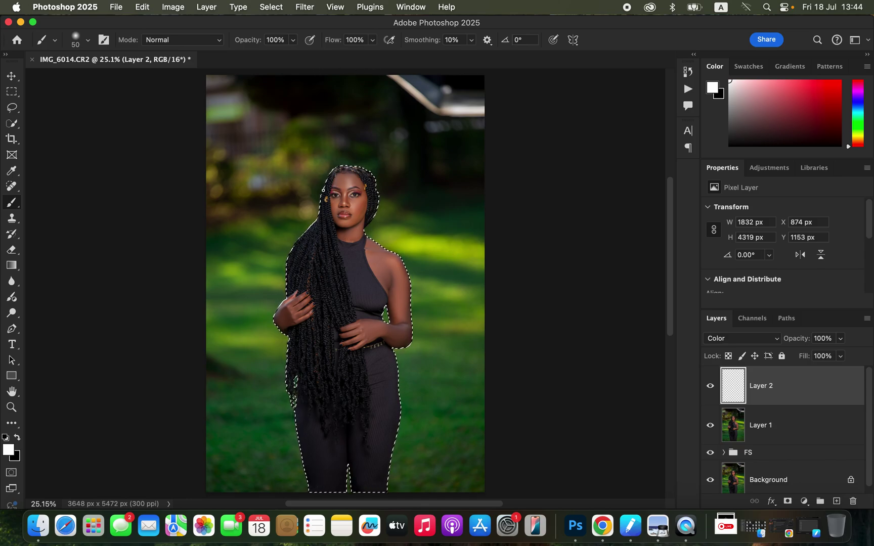
Step: Enlarge the brush to 90 px and sample a warm reddish-brown skin tone from the lit cheek as the foreground color
{"action": "key", "text": "super+equal"}
{"action": "key", "text": "super+equal"}
{"action": "key", "text": "super+equal"}
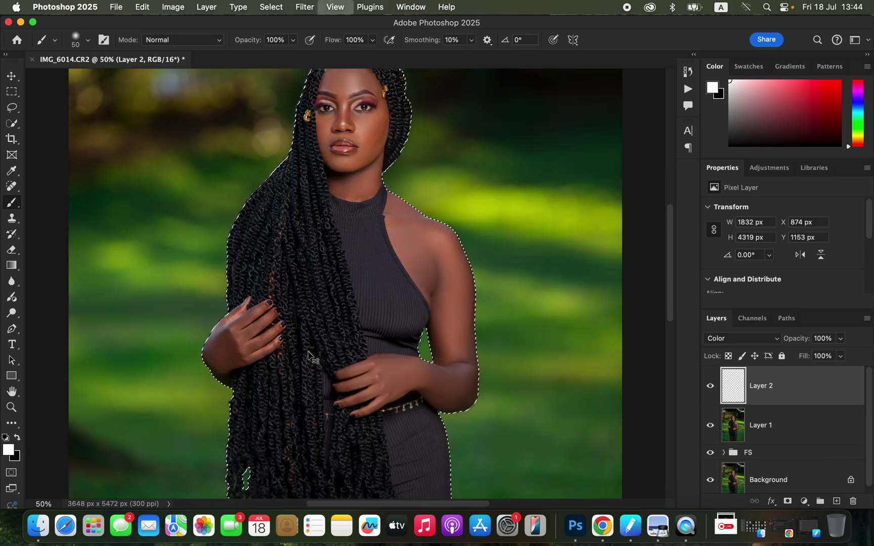
{"action": "key", "text": "super+equal"}
{"action": "scroll", "coordinate": [385, 275], "scroll_direction": "up", "scroll_amount": 5}
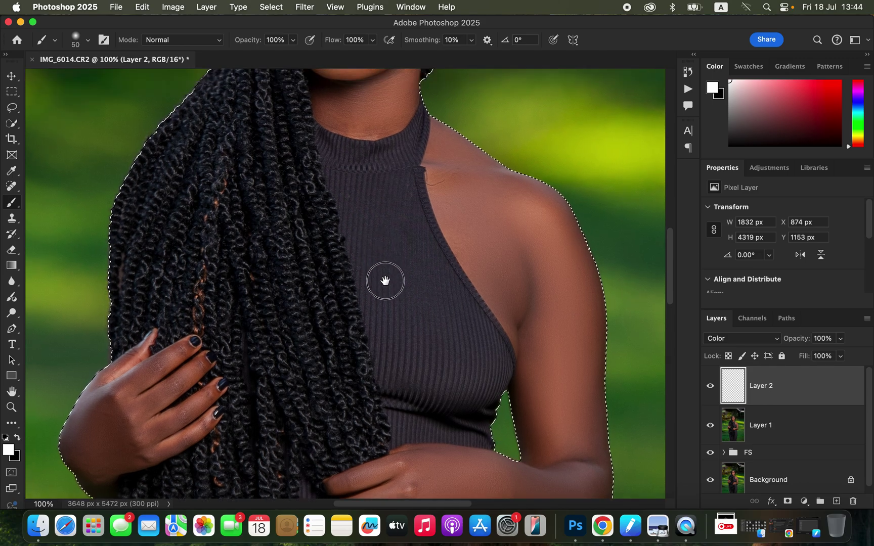
{"action": "left_click_drag", "start_coordinate": [392, 265], "coordinate": [398, 321]}
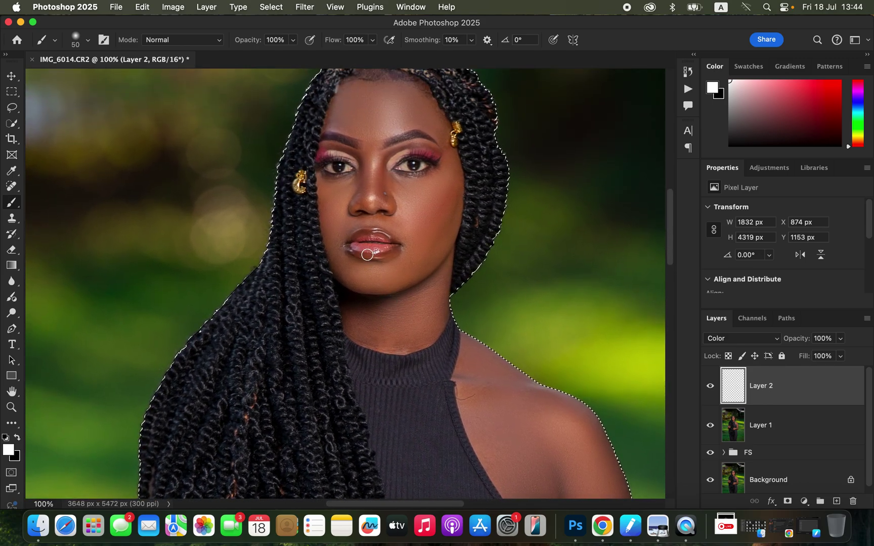
{"action": "key", "text": "bracketright"}
{"action": "key", "text": "bracketright"}
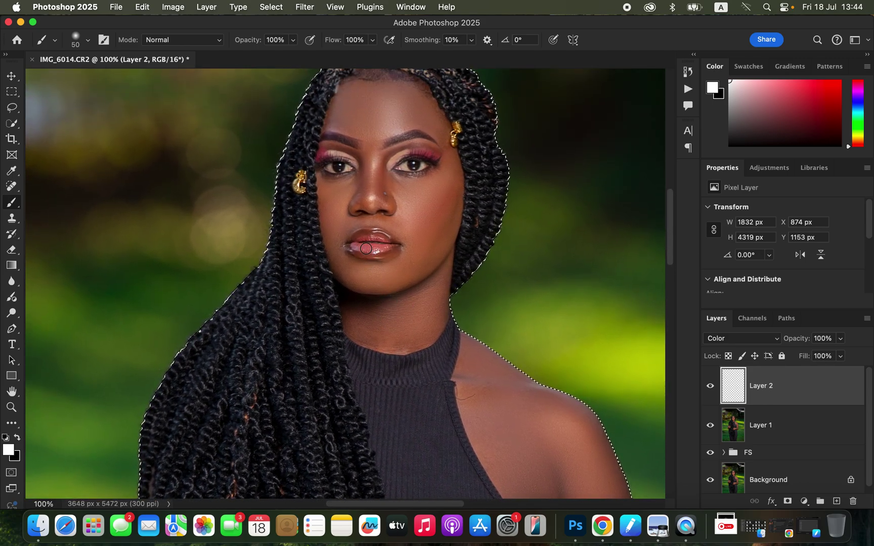
{"action": "key", "text": "bracketright"}
{"action": "key", "text": "bracketright"}
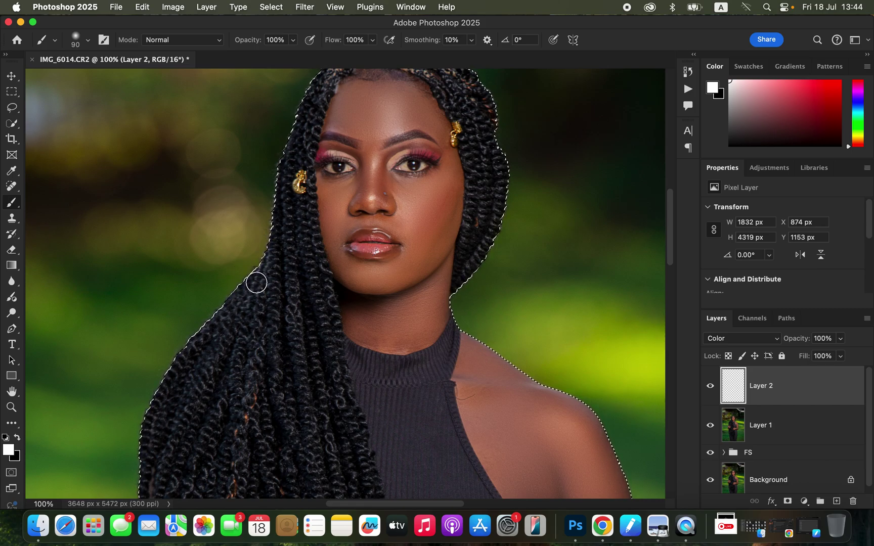
{"action": "left_click", "coordinate": [452, 167], "text": "alt"}
{"action": "left_click_drag", "start_coordinate": [452, 165], "coordinate": [448, 183]}
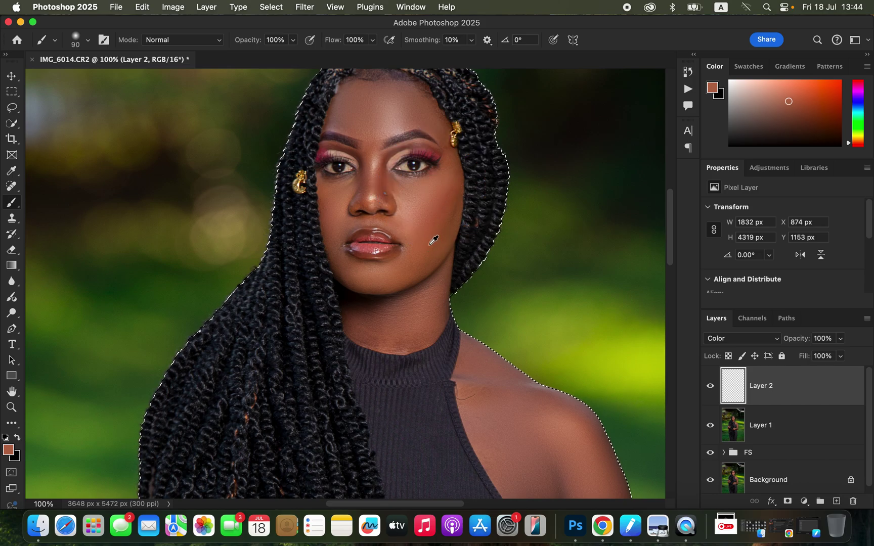
{"action": "left_click", "coordinate": [417, 242], "text": "alt"}
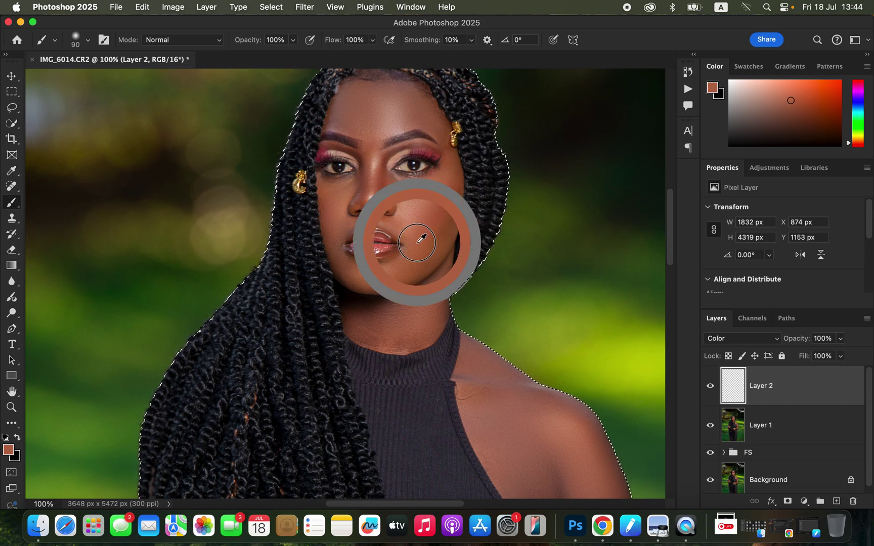
{"action": "left_click", "coordinate": [446, 171], "text": "alt"}
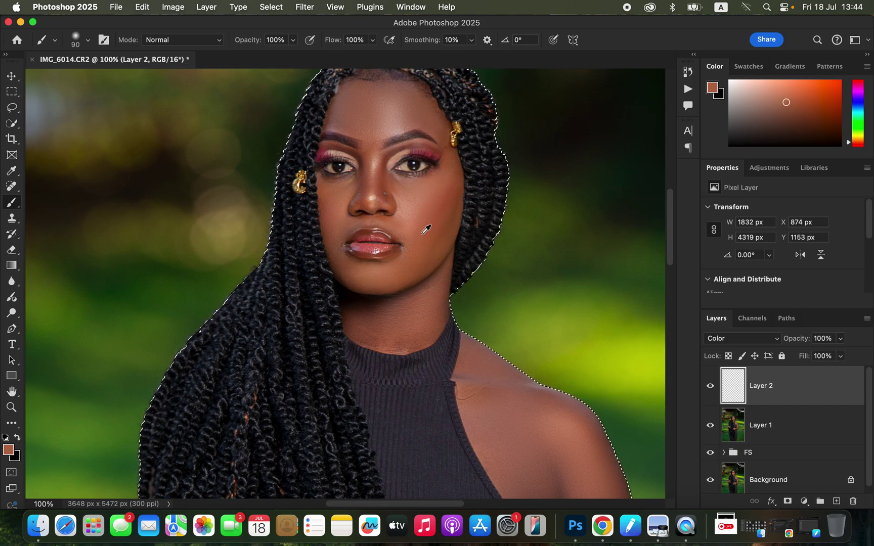
{"action": "left_click", "coordinate": [426, 229], "text": "alt"}
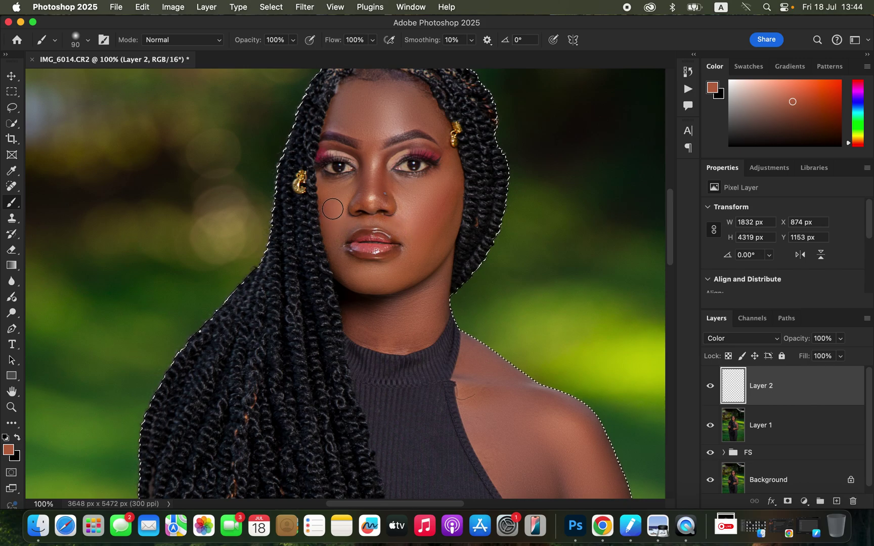
Step: Paint the sampled skin tone over the face and neck on Layer 2, reducing the brush to 40 px for the forehead
{"action": "mouse_move", "coordinate": [352, 187]}
{"action": "left_mouse_down"}
{"action": "mouse_move", "coordinate": [369, 141]}
{"action": "mouse_move", "coordinate": [373, 191]}
{"action": "mouse_move", "coordinate": [358, 199]}
{"action": "mouse_move", "coordinate": [402, 212]}
{"action": "mouse_move", "coordinate": [417, 200]}
{"action": "mouse_move", "coordinate": [407, 195]}
{"action": "mouse_move", "coordinate": [424, 192]}
{"action": "mouse_move", "coordinate": [441, 198]}
{"action": "mouse_move", "coordinate": [435, 221]}
{"action": "mouse_move", "coordinate": [448, 179]}
{"action": "mouse_move", "coordinate": [409, 268]}
{"action": "mouse_move", "coordinate": [356, 278]}
{"action": "mouse_move", "coordinate": [335, 240]}
{"action": "mouse_move", "coordinate": [345, 225]}
{"action": "mouse_move", "coordinate": [404, 210]}
{"action": "mouse_move", "coordinate": [373, 195]}
{"action": "mouse_move", "coordinate": [434, 220]}
{"action": "mouse_move", "coordinate": [442, 208]}
{"action": "mouse_move", "coordinate": [443, 235]}
{"action": "mouse_move", "coordinate": [449, 224]}
{"action": "mouse_move", "coordinate": [412, 306]}
{"action": "mouse_move", "coordinate": [390, 319]}
{"action": "mouse_move", "coordinate": [350, 299]}
{"action": "mouse_move", "coordinate": [376, 331]}
{"action": "mouse_move", "coordinate": [408, 328]}
{"action": "mouse_move", "coordinate": [435, 297]}
{"action": "mouse_move", "coordinate": [436, 275]}
{"action": "mouse_move", "coordinate": [429, 315]}
{"action": "mouse_move", "coordinate": [413, 331]}
{"action": "mouse_move", "coordinate": [372, 331]}
{"action": "mouse_move", "coordinate": [394, 341]}
{"action": "mouse_move", "coordinate": [382, 313]}
{"action": "mouse_move", "coordinate": [422, 252]}
{"action": "mouse_move", "coordinate": [370, 171]}
{"action": "mouse_move", "coordinate": [362, 106]}
{"action": "mouse_move", "coordinate": [340, 115]}
{"action": "mouse_move", "coordinate": [340, 104]}
{"action": "mouse_move", "coordinate": [374, 90]}
{"action": "mouse_move", "coordinate": [390, 98]}
{"action": "mouse_move", "coordinate": [382, 119]}
{"action": "mouse_move", "coordinate": [401, 107]}
{"action": "mouse_move", "coordinate": [399, 116]}
{"action": "mouse_move", "coordinate": [358, 118]}
{"action": "left_mouse_up"}
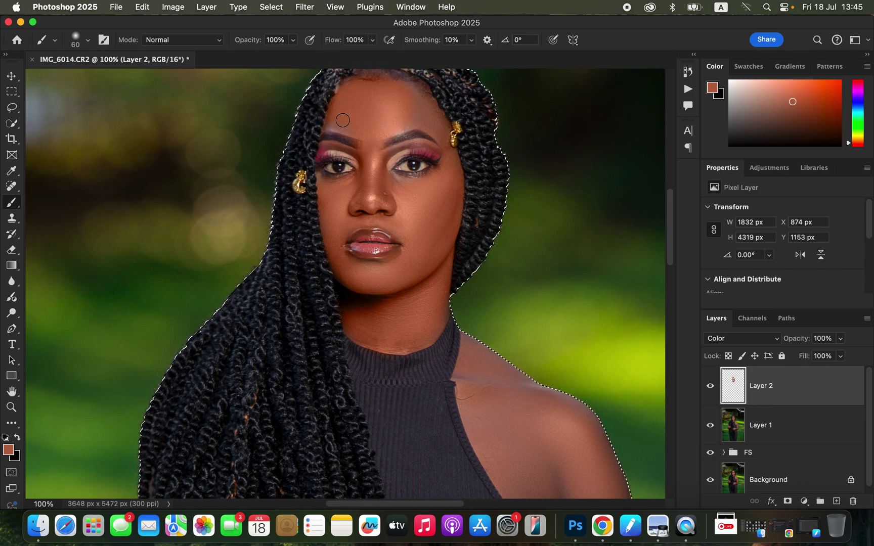
{"action": "key", "text": "bracketleft"}
{"action": "key", "text": "bracketleft"}
{"action": "key", "text": "bracketleft"}
{"action": "key", "text": "bracketleft"}
{"action": "key", "text": "bracketleft"}
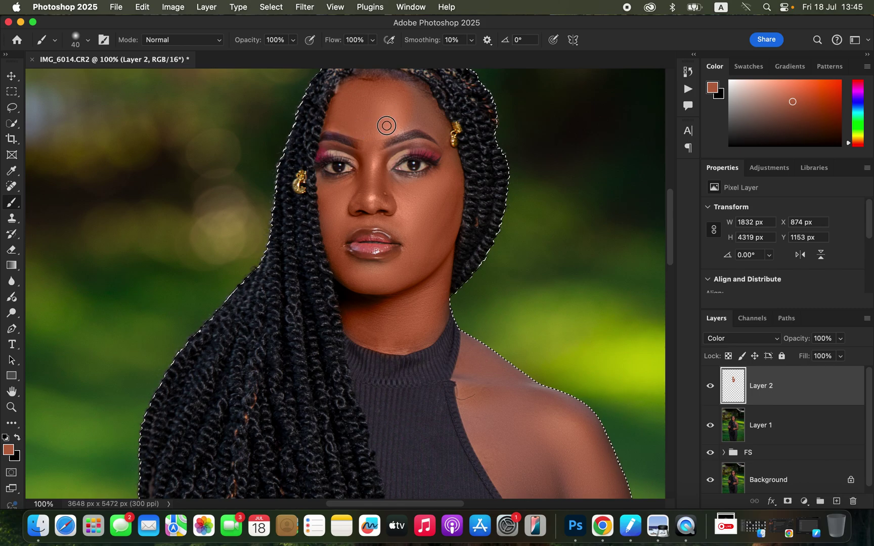
{"action": "mouse_move", "coordinate": [413, 123]}
{"action": "left_mouse_down"}
{"action": "mouse_move", "coordinate": [439, 132]}
{"action": "mouse_move", "coordinate": [422, 101]}
{"action": "mouse_move", "coordinate": [446, 147]}
{"action": "left_mouse_up"}
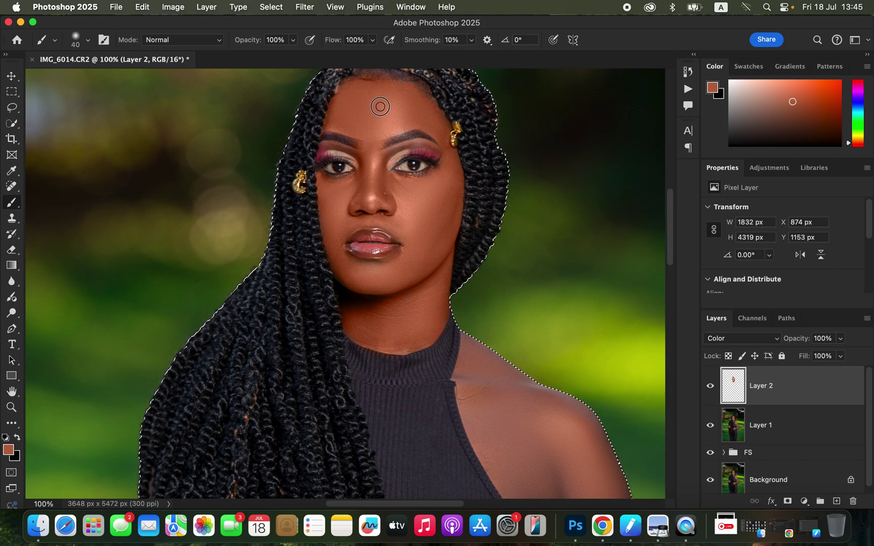
Step: Paint the same skin tone over the bare shoulder and arm on Layer 2 with a brush enlarged to 175 px
{"action": "key", "text": "cmd+minus"}
{"action": "key", "text": "cmd+minus"}
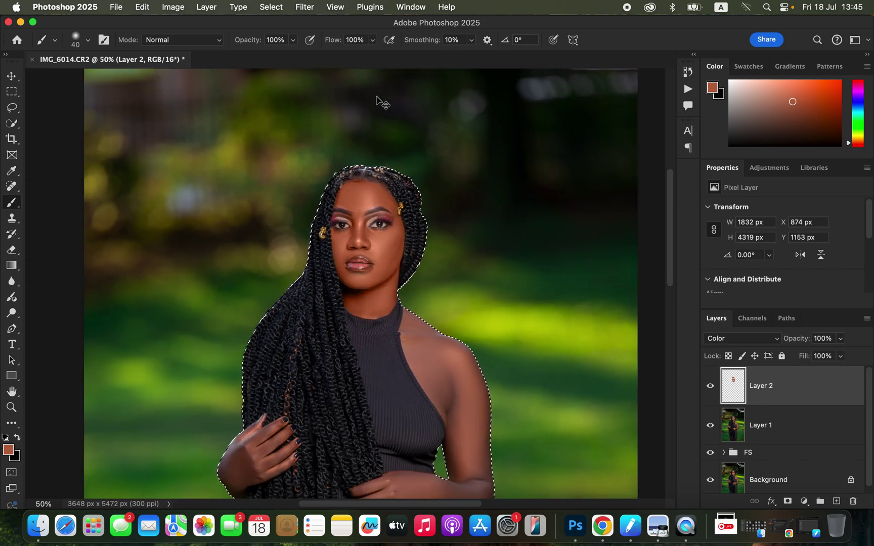
{"action": "left_click_drag", "start_coordinate": [445, 395], "coordinate": [444, 244]}
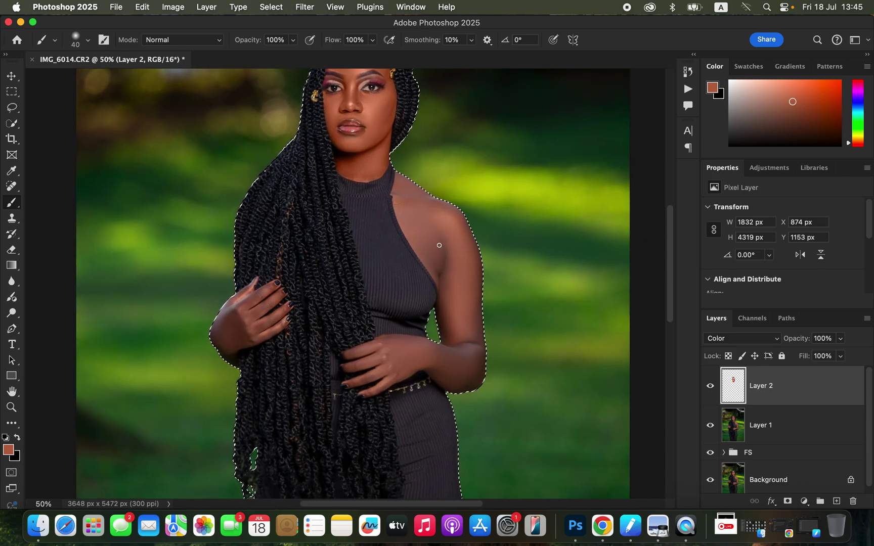
{"action": "key", "text": "bracketright"}
{"action": "key", "text": "bracketright"}
{"action": "key", "text": "bracketright"}
{"action": "key", "text": "bracketright"}
{"action": "key", "text": "bracketright"}
{"action": "key", "text": "bracketright"}
{"action": "key", "text": "bracketright"}
{"action": "key", "text": "bracketright"}
{"action": "key", "text": "bracketright"}
{"action": "mouse_move", "coordinate": [445, 233]}
{"action": "left_mouse_down"}
{"action": "mouse_move", "coordinate": [447, 264]}
{"action": "mouse_move", "coordinate": [418, 224]}
{"action": "mouse_move", "coordinate": [447, 237]}
{"action": "mouse_move", "coordinate": [442, 222]}
{"action": "mouse_move", "coordinate": [457, 329]}
{"action": "mouse_move", "coordinate": [471, 270]}
{"action": "mouse_move", "coordinate": [467, 237]}
{"action": "mouse_move", "coordinate": [405, 189]}
{"action": "mouse_move", "coordinate": [407, 213]}
{"action": "mouse_move", "coordinate": [436, 266]}
{"action": "mouse_move", "coordinate": [454, 244]}
{"action": "mouse_move", "coordinate": [479, 308]}
{"action": "mouse_move", "coordinate": [478, 361]}
{"action": "mouse_move", "coordinate": [389, 356]}
{"action": "mouse_move", "coordinate": [394, 368]}
{"action": "mouse_move", "coordinate": [436, 364]}
{"action": "mouse_move", "coordinate": [469, 377]}
{"action": "mouse_move", "coordinate": [475, 369]}
{"action": "mouse_move", "coordinate": [463, 331]}
{"action": "mouse_move", "coordinate": [454, 330]}
{"action": "mouse_move", "coordinate": [452, 351]}
{"action": "mouse_move", "coordinate": [462, 255]}
{"action": "mouse_move", "coordinate": [447, 257]}
{"action": "mouse_move", "coordinate": [427, 212]}
{"action": "left_mouse_up"}
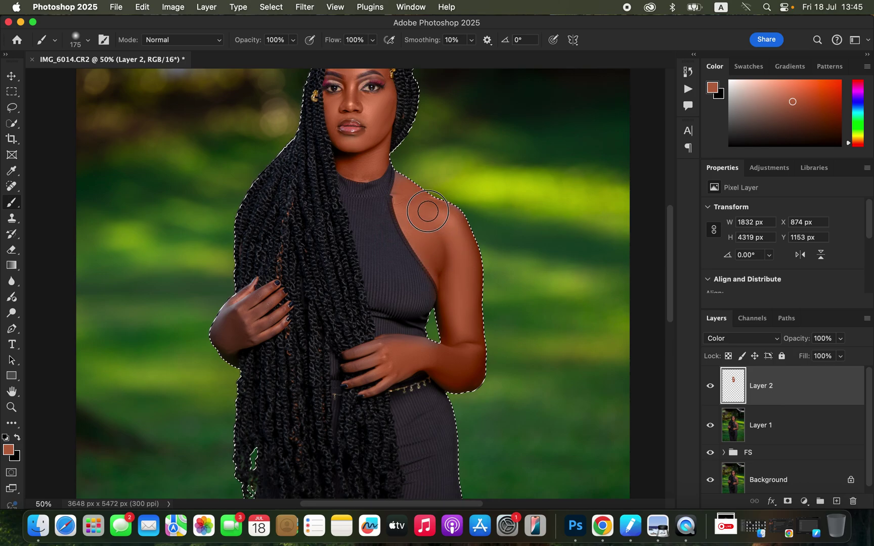
Step: Color both hands and forearms with the skin tone on Layer 2, reducing the brush to 100 px and 70 px
{"action": "key", "text": "bracketleft"}
{"action": "key", "text": "bracketleft"}
{"action": "key", "text": "bracketleft"}
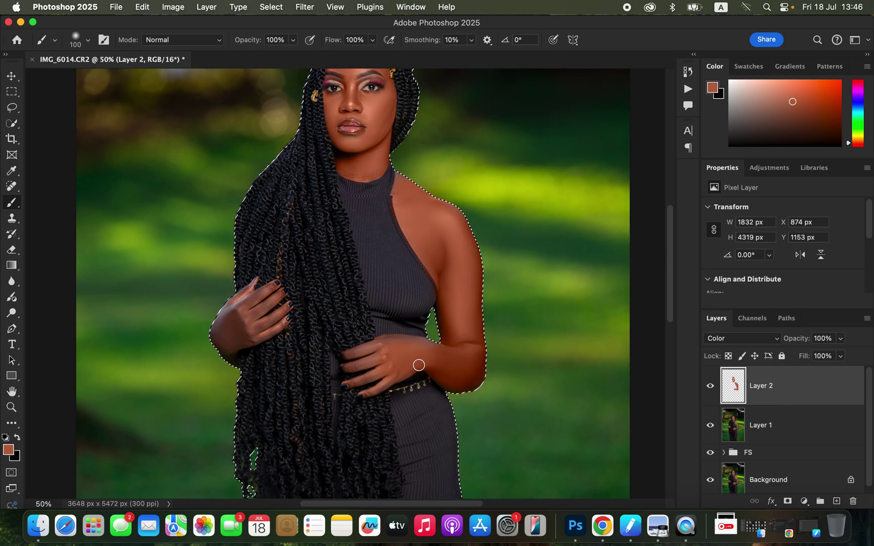
{"action": "key", "text": "bracketleft"}
{"action": "key", "text": "bracketleft"}
{"action": "key", "text": "bracketleft"}
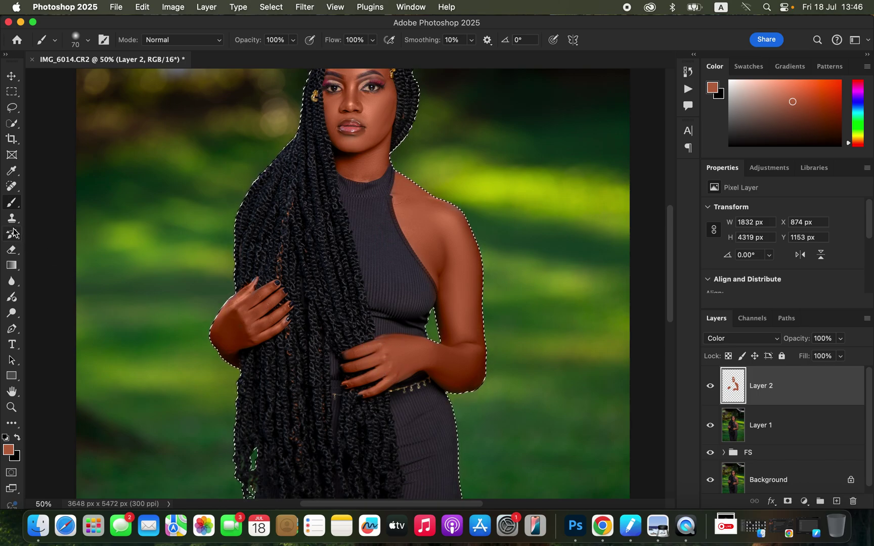
Step: Erase color spilling onto the clothing and hair with a 60 px eraser, touching up the adjoining skin with a 70 px brush
{"action": "left_click", "coordinate": [12, 249]}
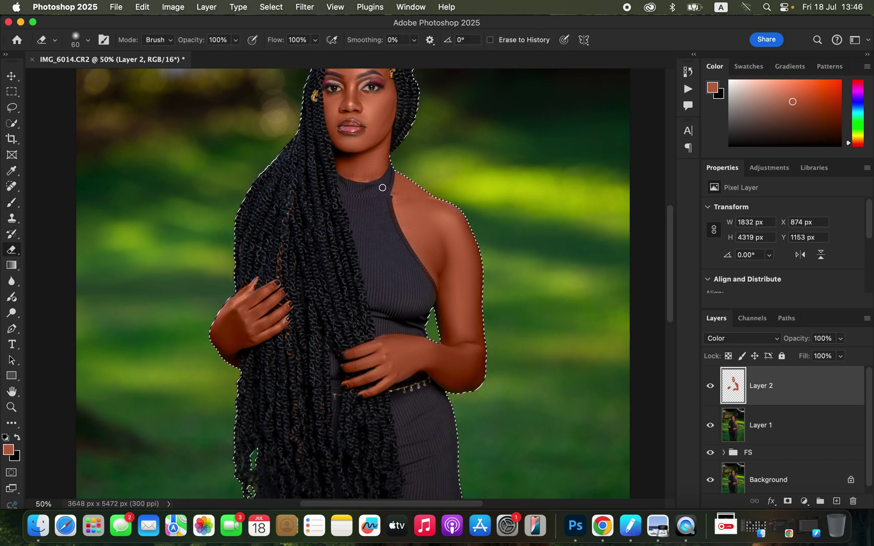
{"action": "key", "text": "super+equal"}
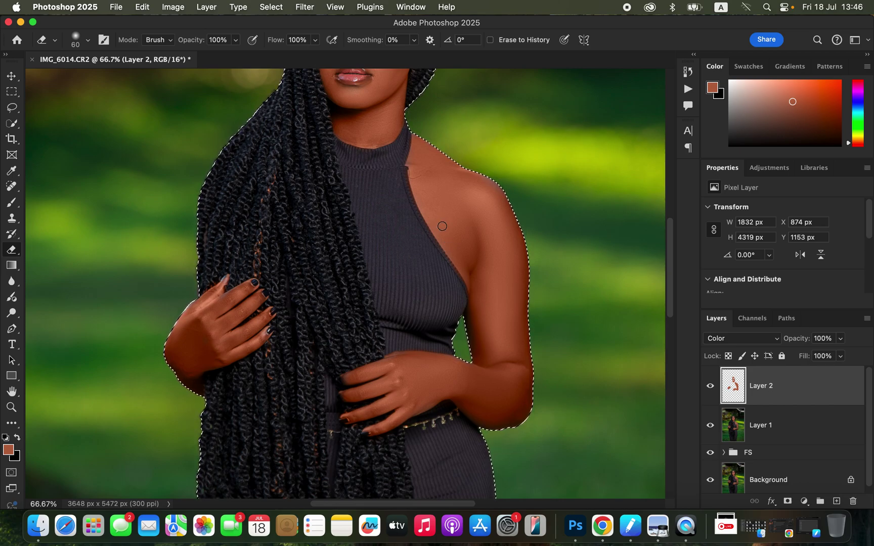
{"action": "key", "text": "b"}
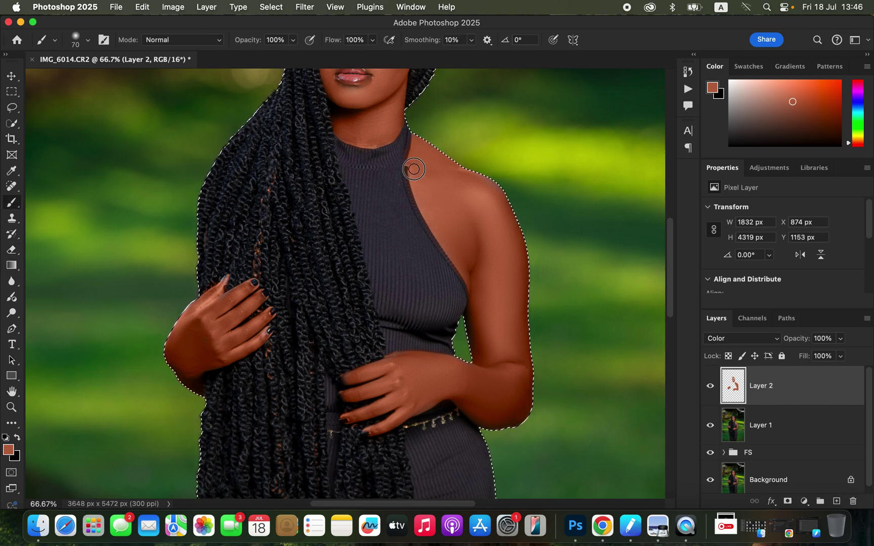
{"action": "key", "text": "e"}
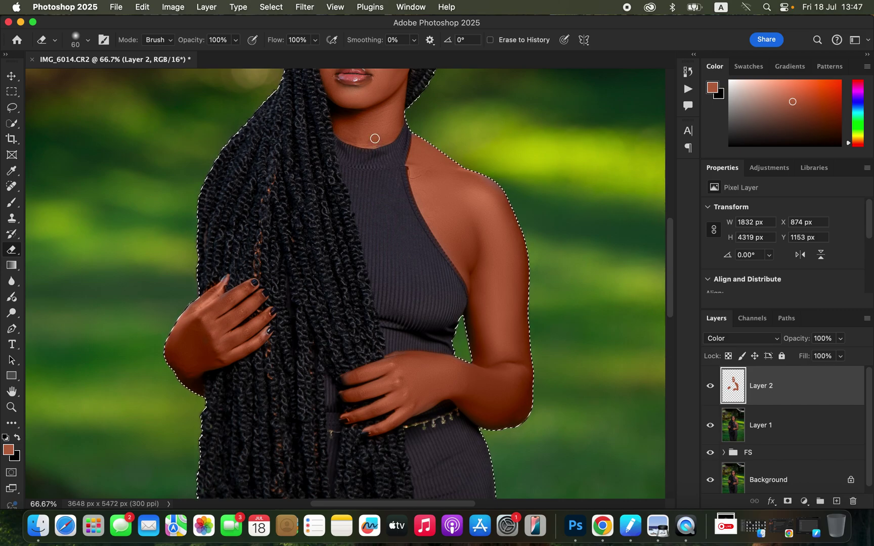
{"action": "key", "text": "b"}
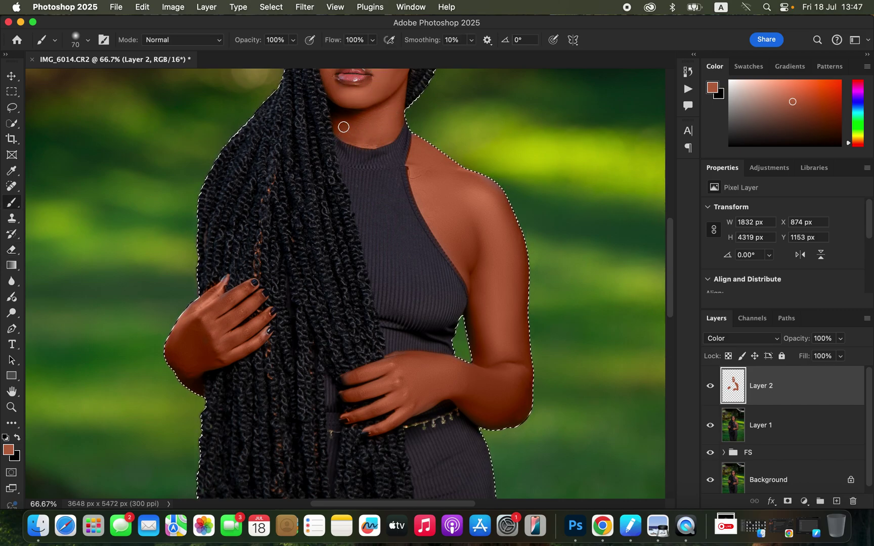
Step: Lower the opacity of Layer 2 to 77% to soften the painted skin color
{"action": "key", "text": "super+minus"}
{"action": "key", "text": "super+minus"}
{"action": "key", "text": "super+minus"}
{"action": "key", "text": "super+minus"}
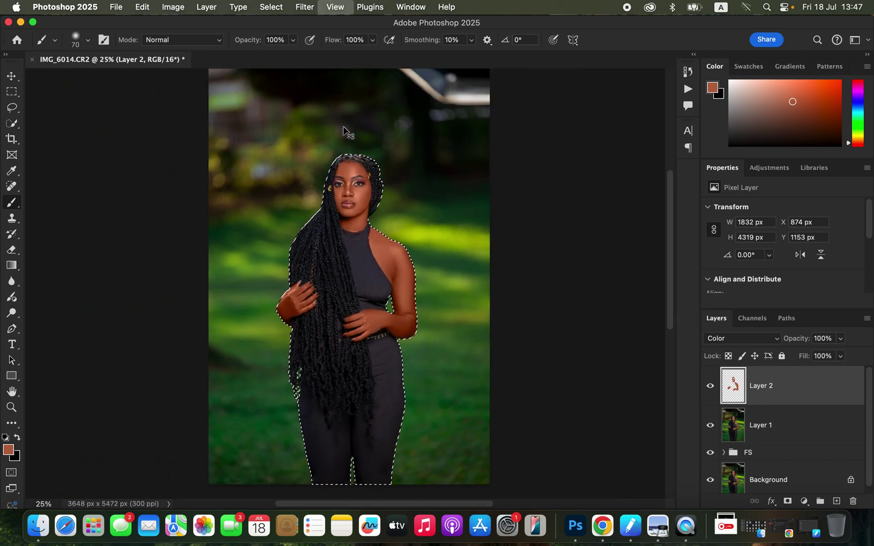
{"action": "key", "text": "super+equal"}
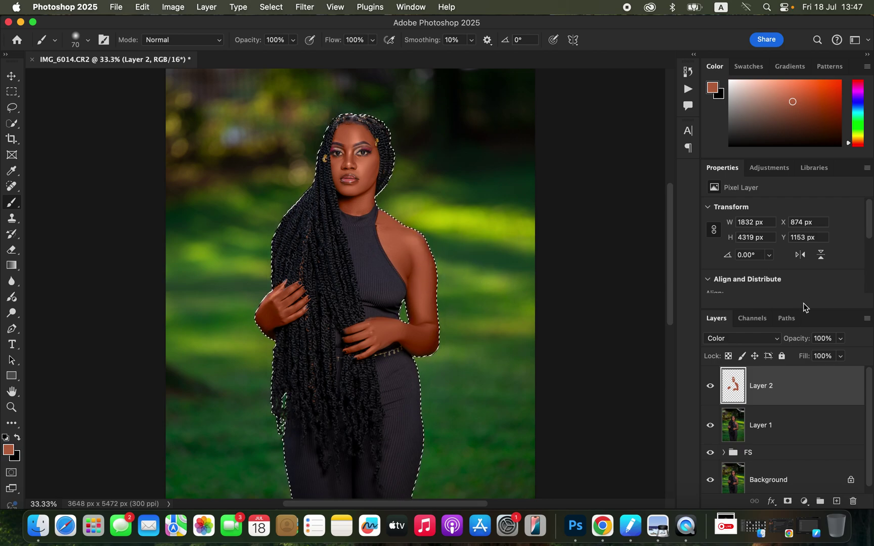
{"action": "left_click", "coordinate": [841, 339]}
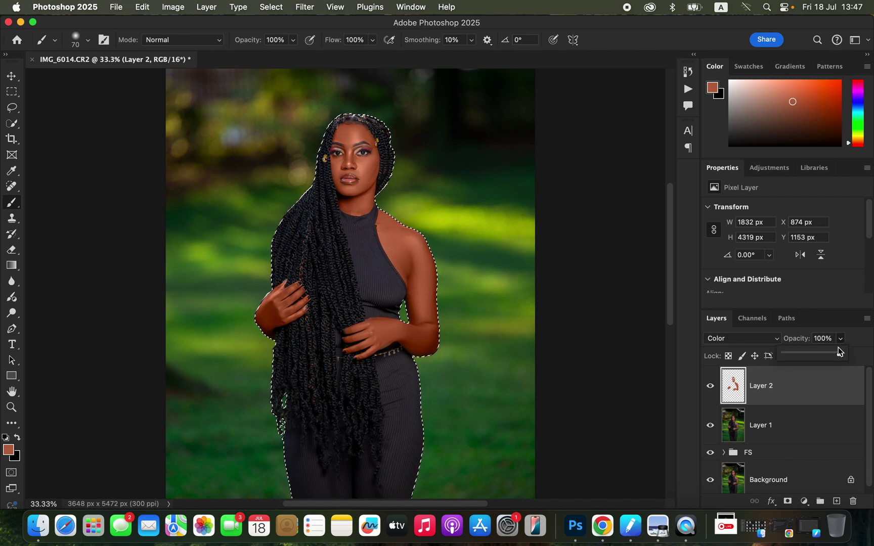
{"action": "left_click_drag", "start_coordinate": [833, 357], "coordinate": [826, 357]}
{"action": "left_click_drag", "start_coordinate": [828, 355], "coordinate": [831, 357]}
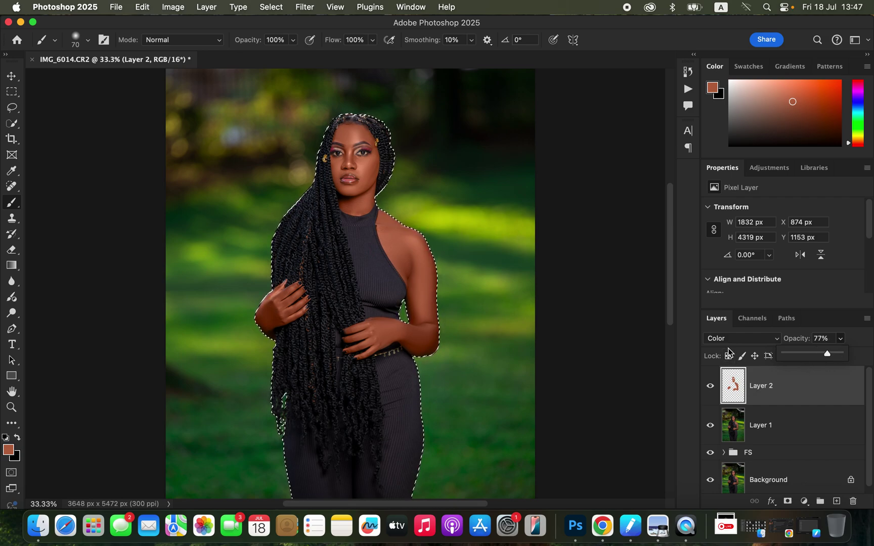
Step: Deselect the subject and add a Hue/Saturation adjustment layer above Layer 2
{"action": "key", "text": "super+d"}
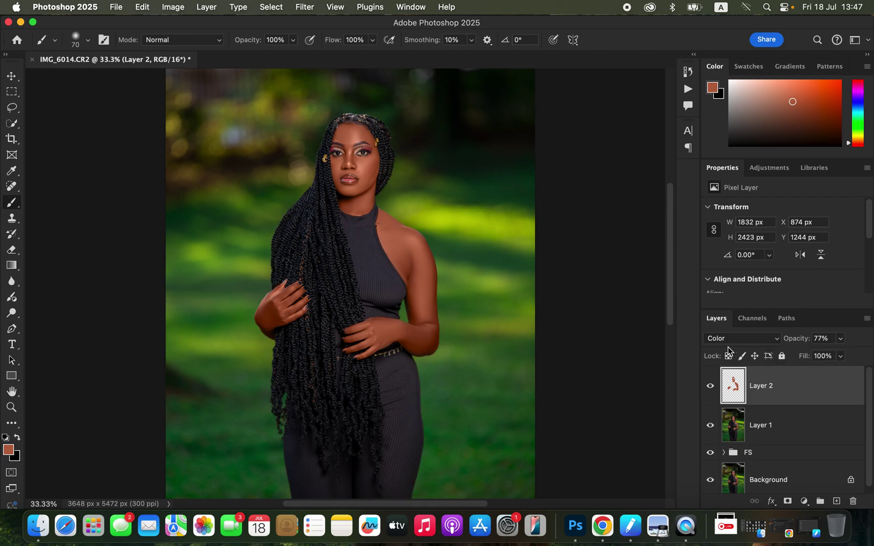
{"action": "left_click", "coordinate": [801, 500]}
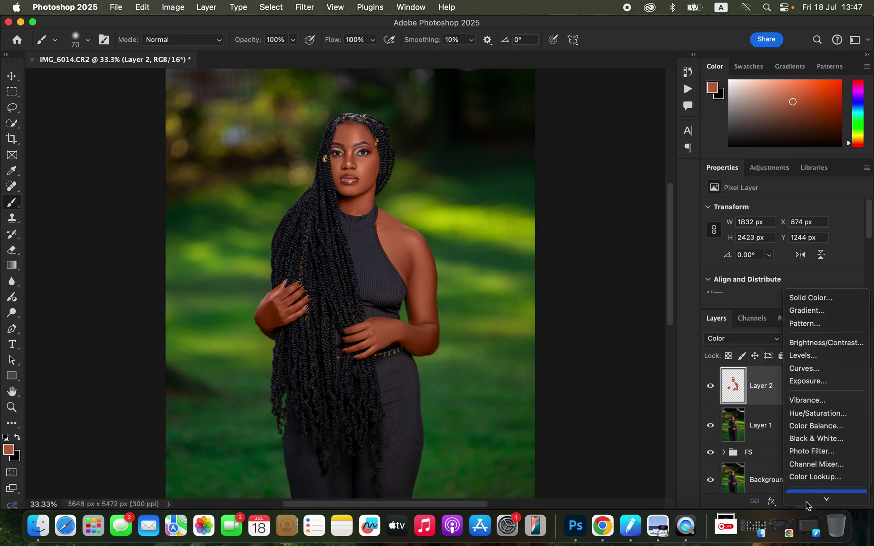
{"action": "left_click", "coordinate": [816, 387]}
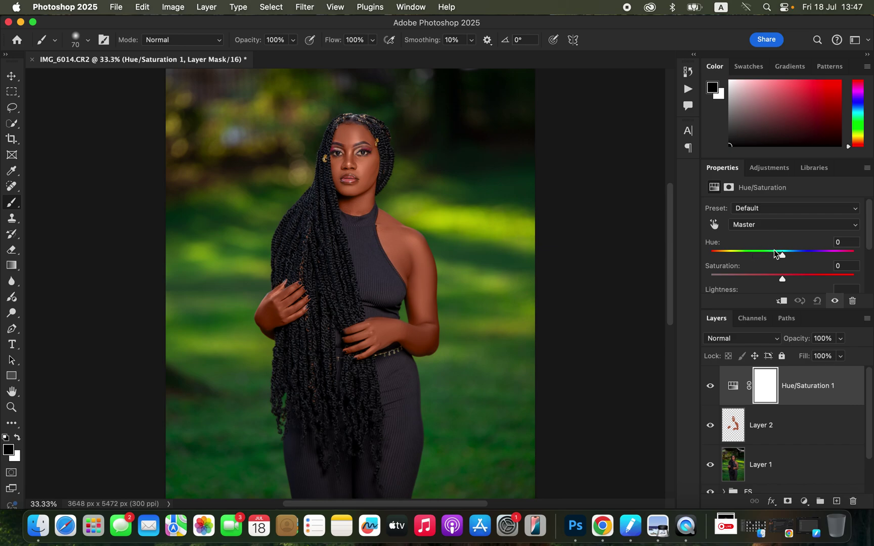
Step: Restrict the Hue/Saturation adjustment to Reds and shift their hue slightly in the positive direction
{"action": "left_click", "coordinate": [774, 226]}
{"action": "left_click", "coordinate": [775, 238]}
{"action": "left_click", "coordinate": [785, 255]}
{"action": "left_click", "coordinate": [785, 256]}
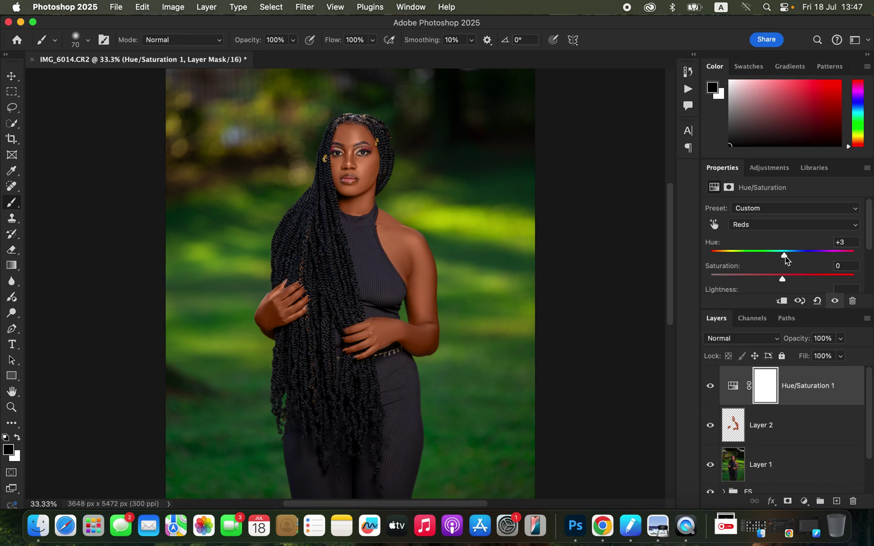
{"action": "left_click_drag", "start_coordinate": [784, 256], "coordinate": [783, 256]}
{"action": "left_click_drag", "start_coordinate": [868, 235], "coordinate": [869, 258]}
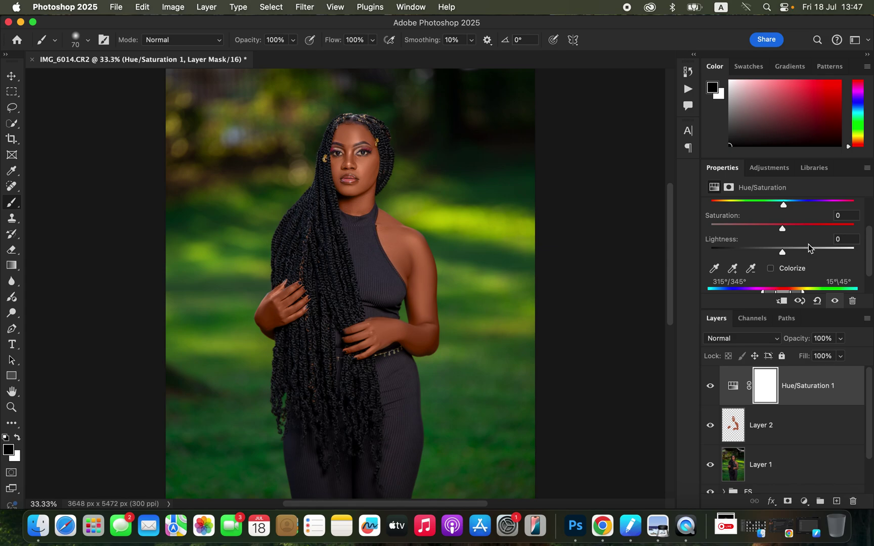
Step: Lower the lightness of the Reds slightly and compare the image with and without the Hue/Saturation adjustment
{"action": "left_click_drag", "start_coordinate": [777, 256], "coordinate": [775, 256]}
{"action": "left_click_drag", "start_coordinate": [774, 254], "coordinate": [776, 255]}
{"action": "left_click", "coordinate": [709, 387]}
{"action": "left_click", "coordinate": [711, 386]}
Step: Add a Selective Color adjustment layer and set the cyan of the Blacks to +13%
{"action": "left_click", "coordinate": [804, 502]}
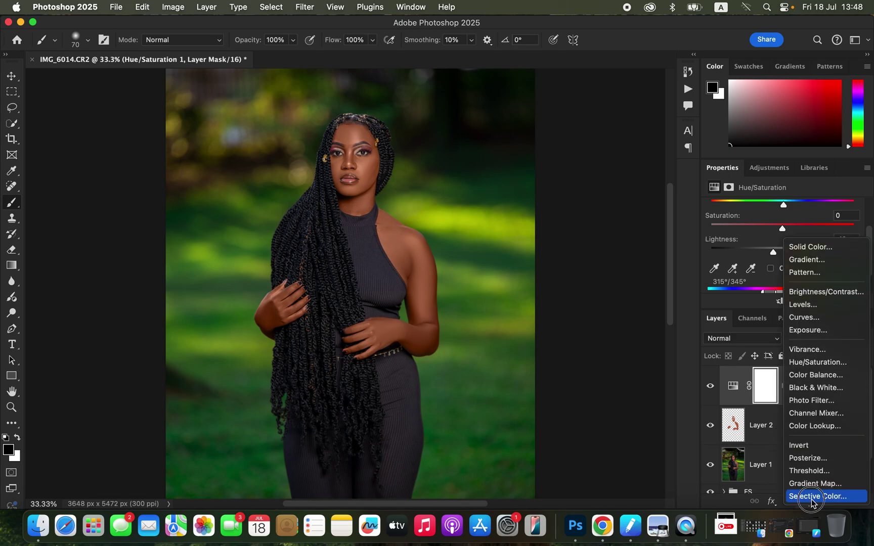
{"action": "left_click", "coordinate": [811, 496]}
{"action": "left_click", "coordinate": [782, 223]}
{"action": "left_click", "coordinate": [768, 221]}
{"action": "left_click", "coordinate": [788, 252]}
{"action": "left_click_drag", "start_coordinate": [788, 252], "coordinate": [792, 252]}
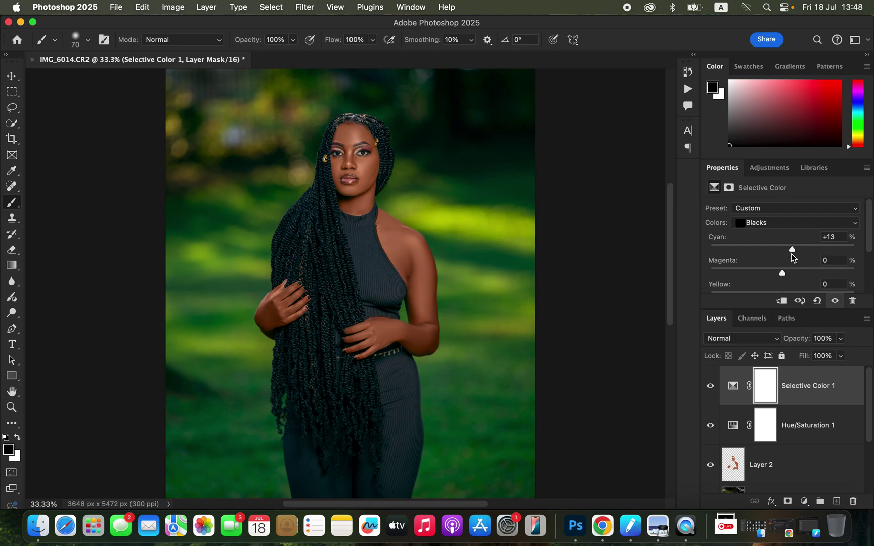
Step: Set the black amount of the Blacks to +2% and compare the image with and without the Selective Color adjustment
{"action": "left_click_drag", "start_coordinate": [869, 233], "coordinate": [869, 257]}
{"action": "left_click", "coordinate": [782, 280]}
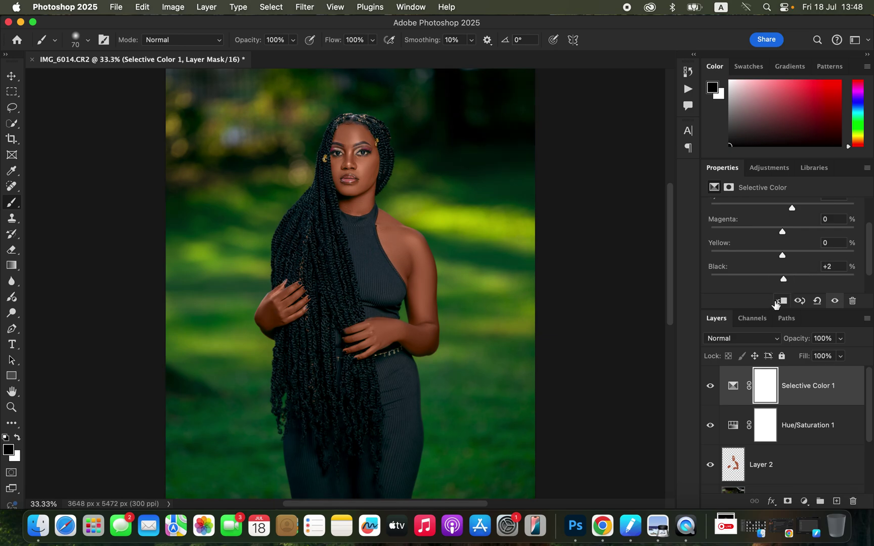
{"action": "left_click", "coordinate": [710, 387]}
{"action": "left_click", "coordinate": [711, 390]}
Step: Add a second Hue/Saturation adjustment layer with saturation -78 and invert its mask to hide the effect
{"action": "left_click", "coordinate": [804, 501]}
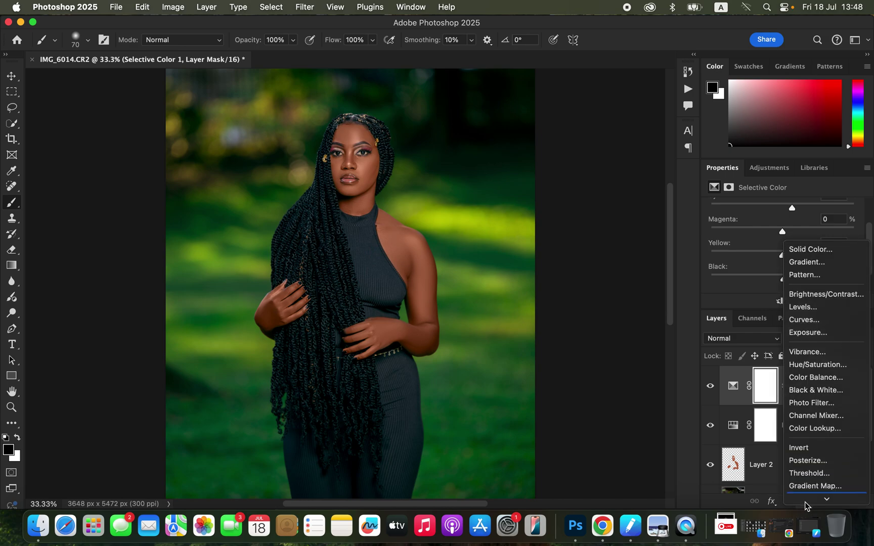
{"action": "left_click", "coordinate": [817, 362]}
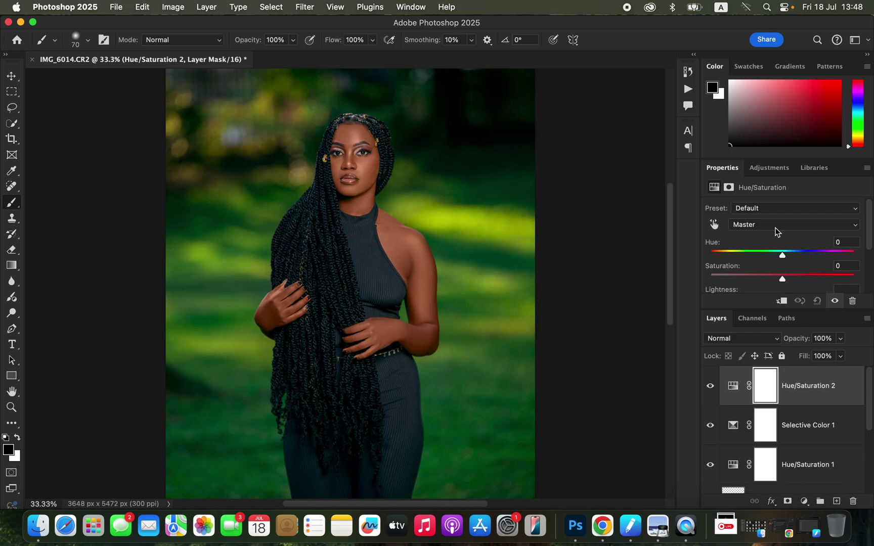
{"action": "left_click_drag", "start_coordinate": [773, 279], "coordinate": [726, 281]}
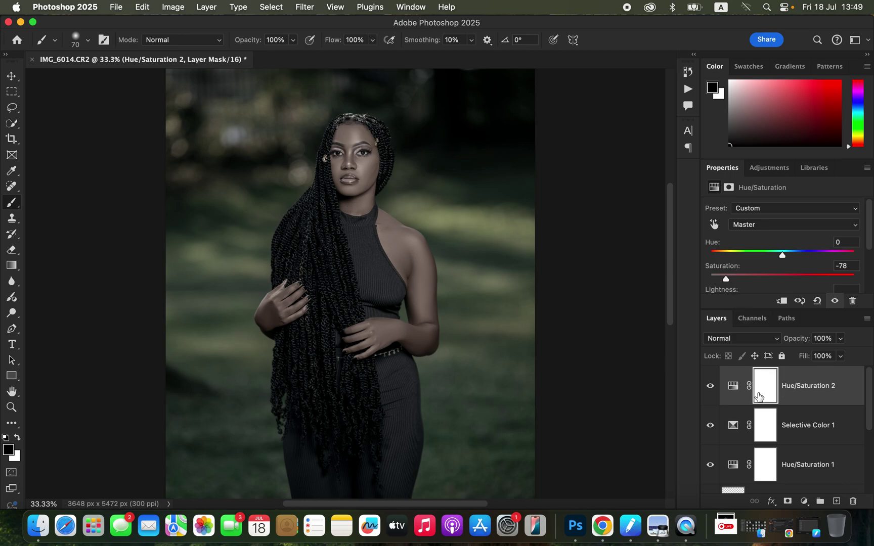
{"action": "key", "text": "super+i"}
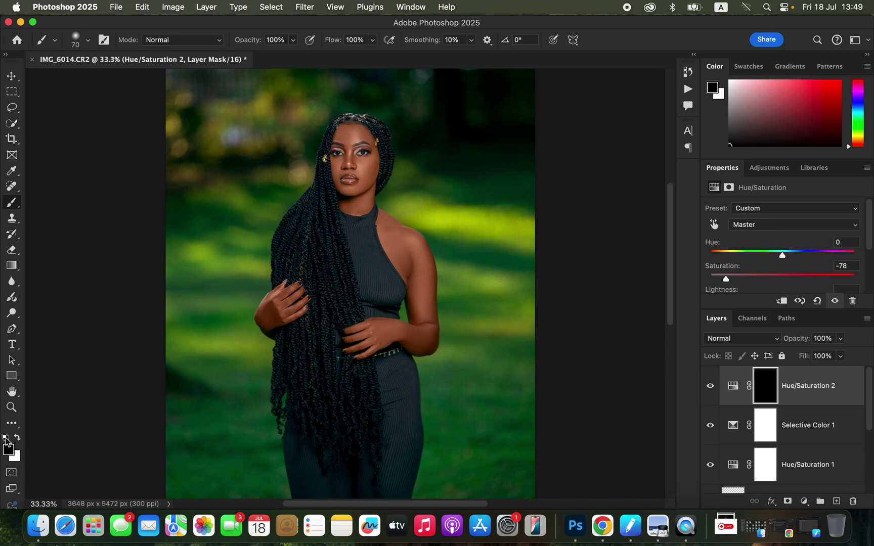
Step: Paint the whites of both eyes in white on the Hue/Saturation 2 mask with a 10 px brush to desaturate them
{"action": "key", "text": "x"}
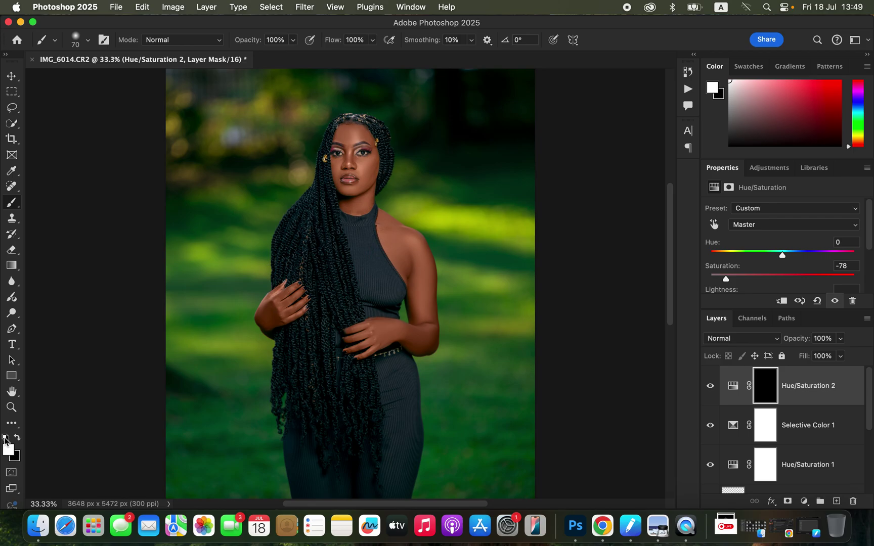
{"action": "left_click", "coordinate": [17, 437]}
{"action": "left_click", "coordinate": [17, 437]}
{"action": "key", "text": "super+equal"}
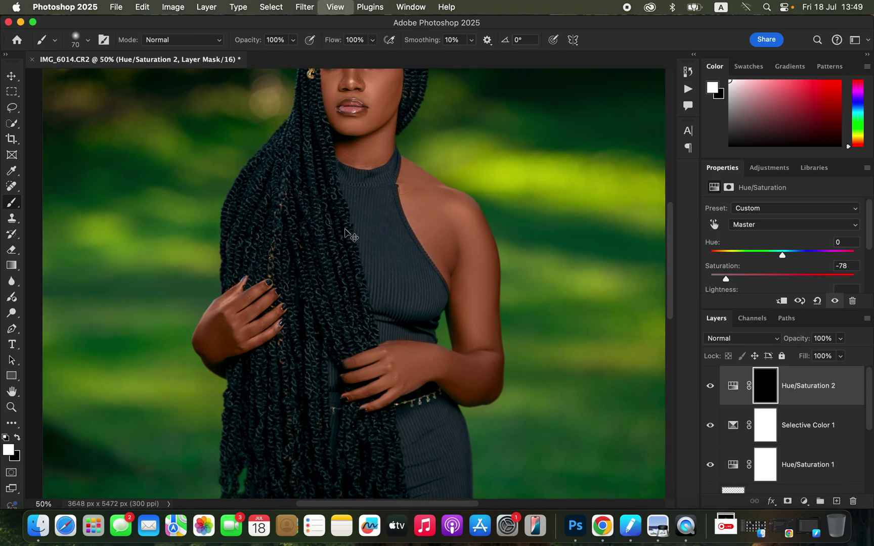
{"action": "key", "text": "super+equal"}
{"action": "key", "text": "super+equal"}
{"action": "key", "text": "super+equal"}
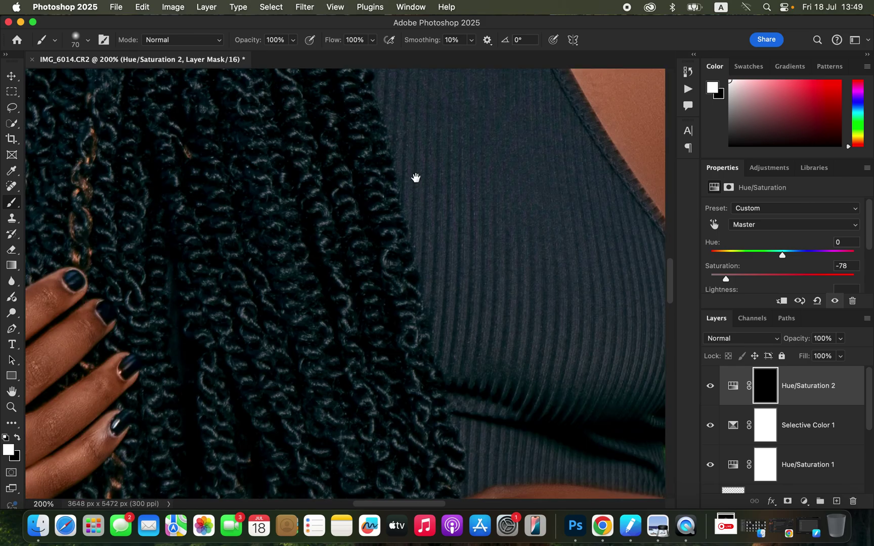
{"action": "scroll", "coordinate": [428, 273], "scroll_direction": "up", "scroll_amount": 5}
{"action": "scroll", "coordinate": [431, 254], "scroll_direction": "up", "scroll_amount": 10}
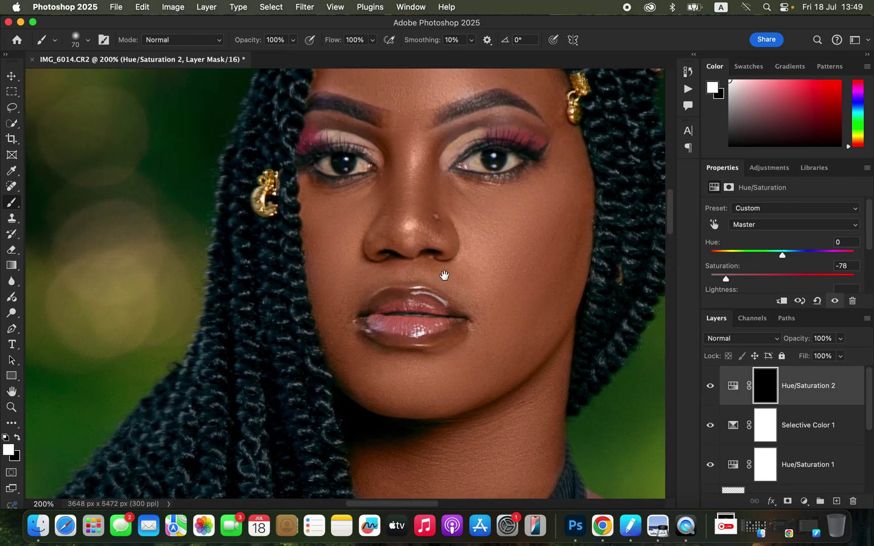
{"action": "key", "text": "bracketleft"}
{"action": "key", "text": "bracketleft"}
{"action": "key", "text": "bracketleft"}
{"action": "key", "text": "bracketleft"}
{"action": "key", "text": "bracketleft"}
{"action": "key", "text": "bracketleft"}
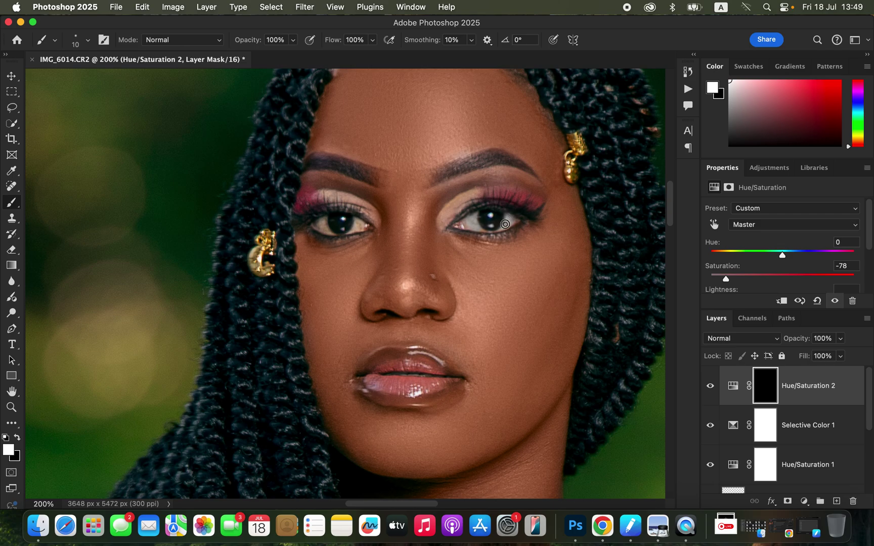
{"action": "left_click_drag", "start_coordinate": [469, 222], "coordinate": [483, 225]}
{"action": "mouse_move", "coordinate": [320, 222]}
{"action": "left_mouse_down"}
{"action": "mouse_move", "coordinate": [343, 231]}
{"action": "mouse_move", "coordinate": [358, 221]}
{"action": "mouse_move", "coordinate": [339, 231]}
{"action": "mouse_move", "coordinate": [323, 229]}
{"action": "mouse_move", "coordinate": [321, 218]}
{"action": "mouse_move", "coordinate": [327, 229]}
{"action": "mouse_move", "coordinate": [350, 218]}
{"action": "mouse_move", "coordinate": [360, 223]}
{"action": "mouse_move", "coordinate": [338, 228]}
{"action": "mouse_move", "coordinate": [314, 224]}
{"action": "left_mouse_up"}
Step: Stamp the visible layers onto a new top layer and push the hip on the image's right side outward with a 700 px Liquify brush
{"action": "key", "text": "super+minus"}
{"action": "key", "text": "super+minus"}
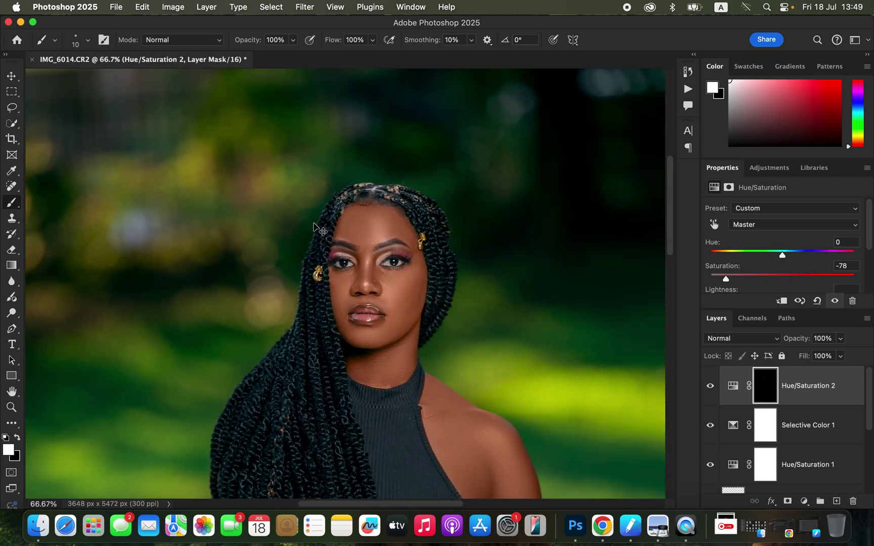
{"action": "key", "text": "super+0"}
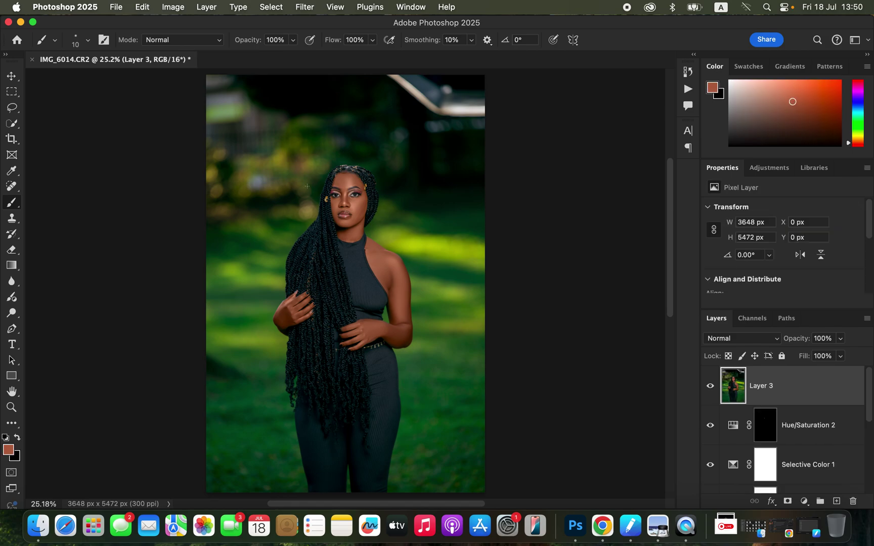
{"action": "left_click", "coordinate": [305, 7]}
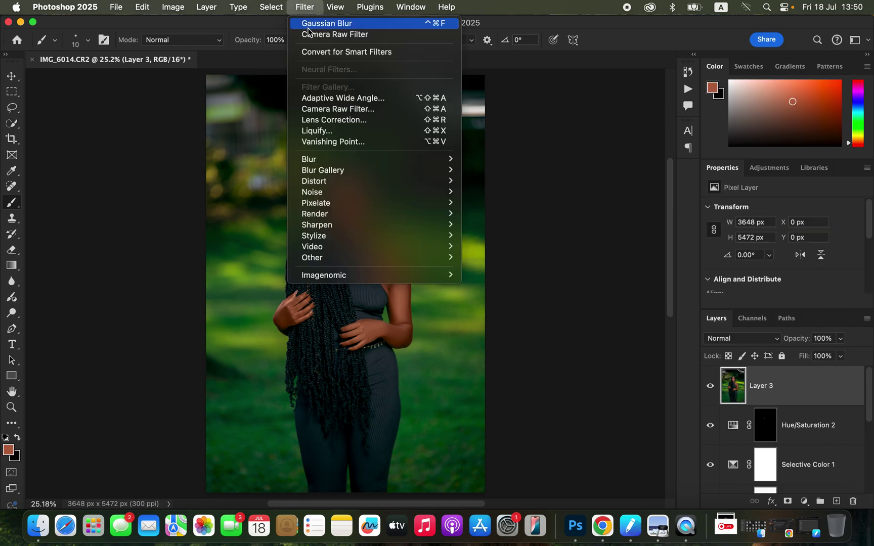
{"action": "left_click", "coordinate": [340, 131]}
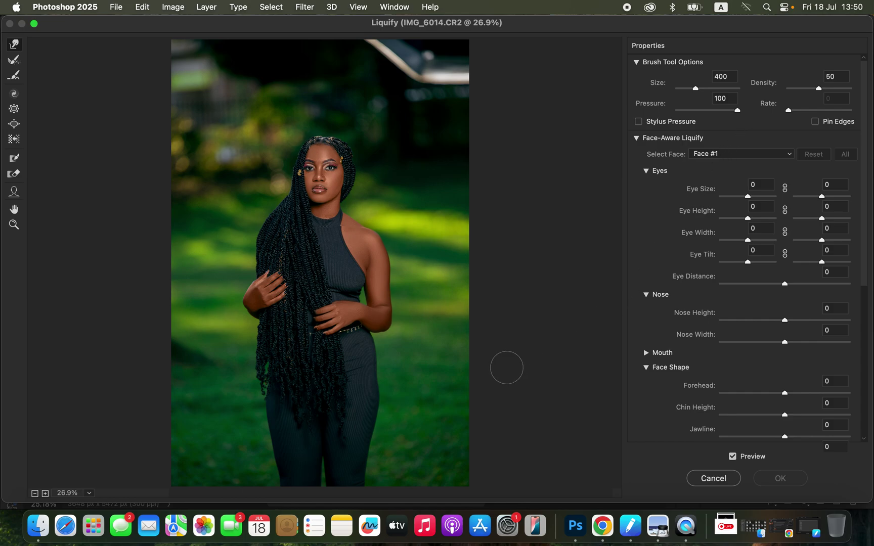
{"action": "key", "text": "bracketright"}
{"action": "key", "text": "bracketright"}
{"action": "key", "text": "bracketright"}
{"action": "mouse_move", "coordinate": [371, 369]}
{"action": "left_mouse_down"}
{"action": "mouse_move", "coordinate": [361, 370]}
{"action": "mouse_move", "coordinate": [378, 397]}
{"action": "mouse_move", "coordinate": [372, 442]}
{"action": "mouse_move", "coordinate": [383, 365]}
{"action": "mouse_move", "coordinate": [358, 385]}
{"action": "mouse_move", "coordinate": [264, 376]}
{"action": "mouse_move", "coordinate": [364, 373]}
{"action": "mouse_move", "coordinate": [376, 383]}
{"action": "mouse_move", "coordinate": [374, 404]}
{"action": "mouse_move", "coordinate": [371, 374]}
{"action": "left_mouse_up"}
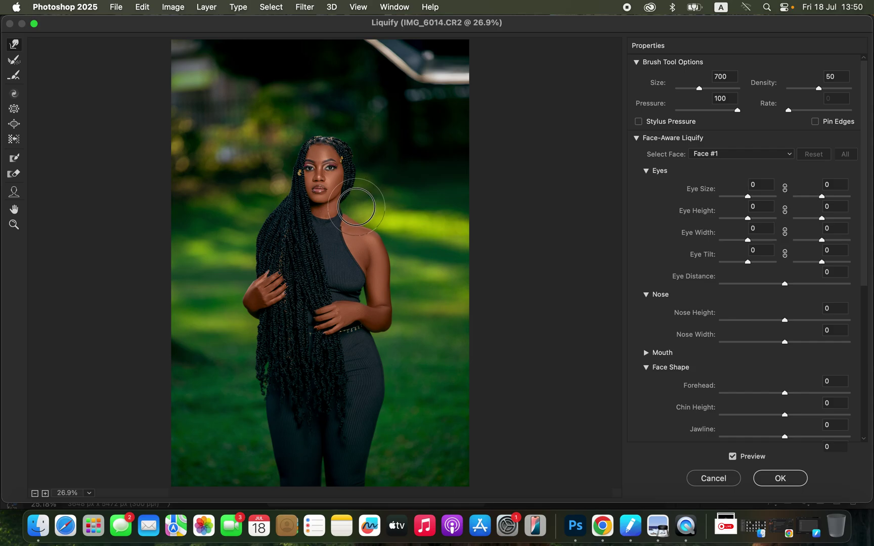
{"action": "left_click", "coordinate": [783, 482]}
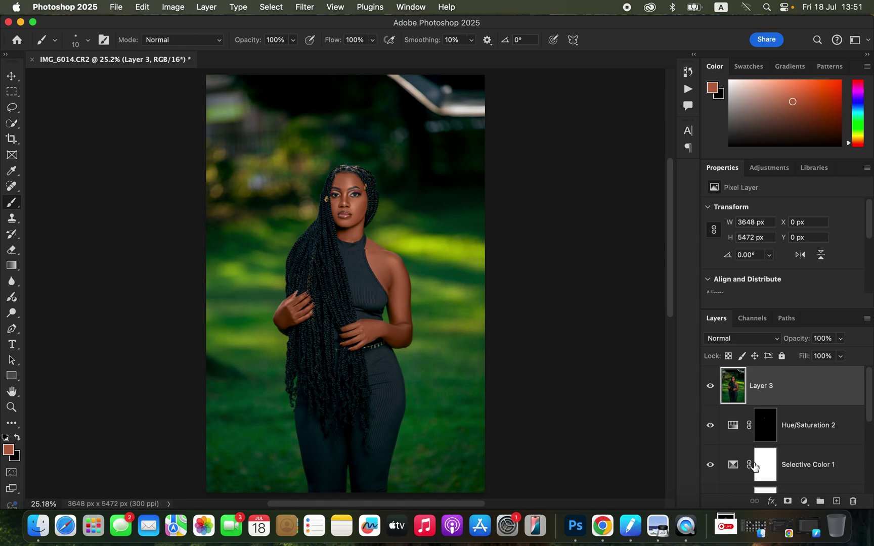
Step: Crop the image to a 4:5 ratio, shifting the photo slightly upward within the full-width crop frame
{"action": "left_click", "coordinate": [12, 139]}
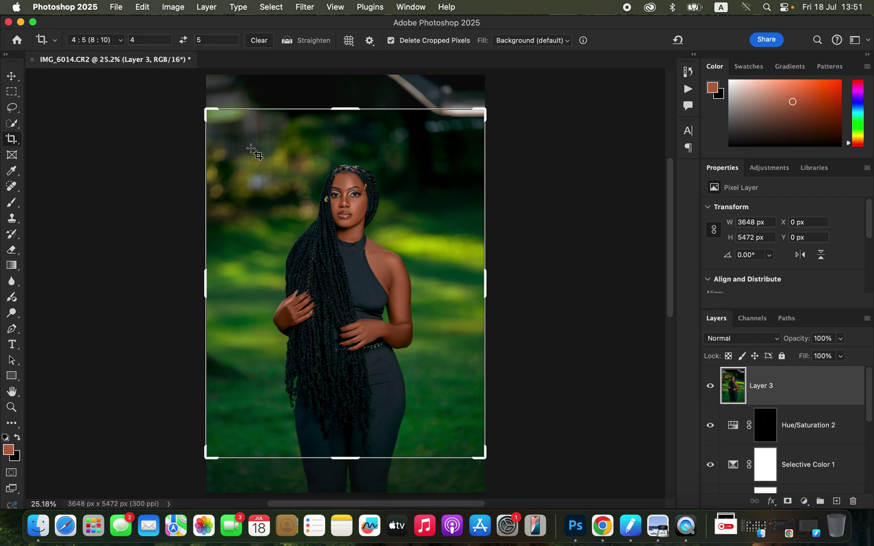
{"action": "left_click", "coordinate": [362, 246]}
{"action": "left_click_drag", "start_coordinate": [355, 201], "coordinate": [356, 184]}
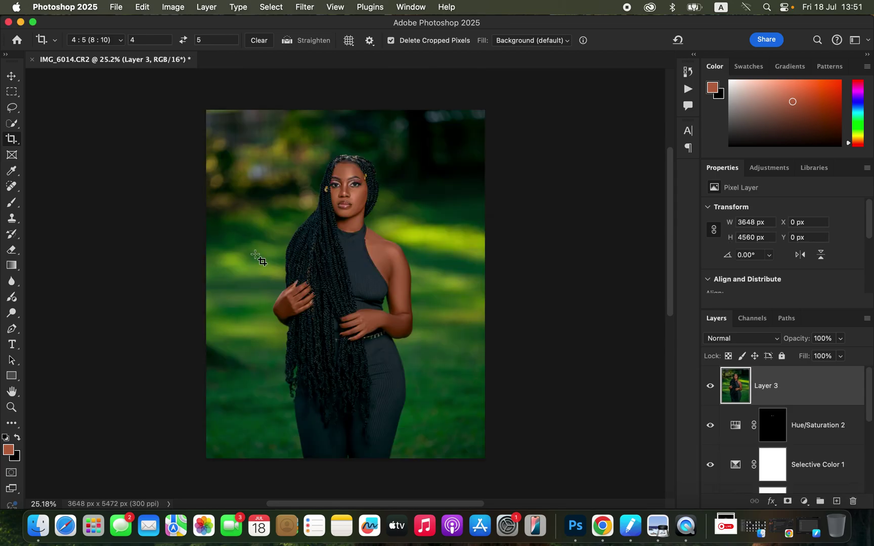
Step: Set up a JPG export with quality 7 and Bicubic Sharper resampling
{"action": "left_click", "coordinate": [116, 7]}
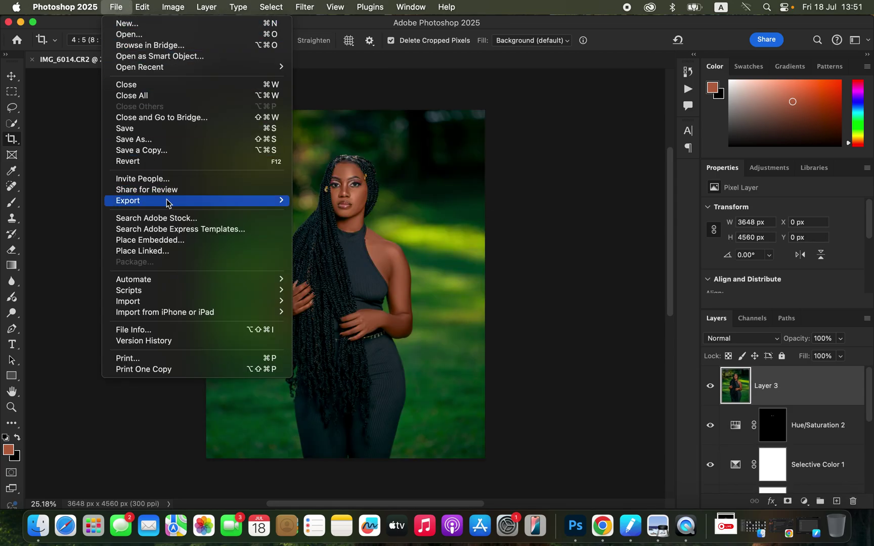
{"action": "mouse_move", "coordinate": [172, 200]}
{"action": "left_click", "coordinate": [375, 216]}
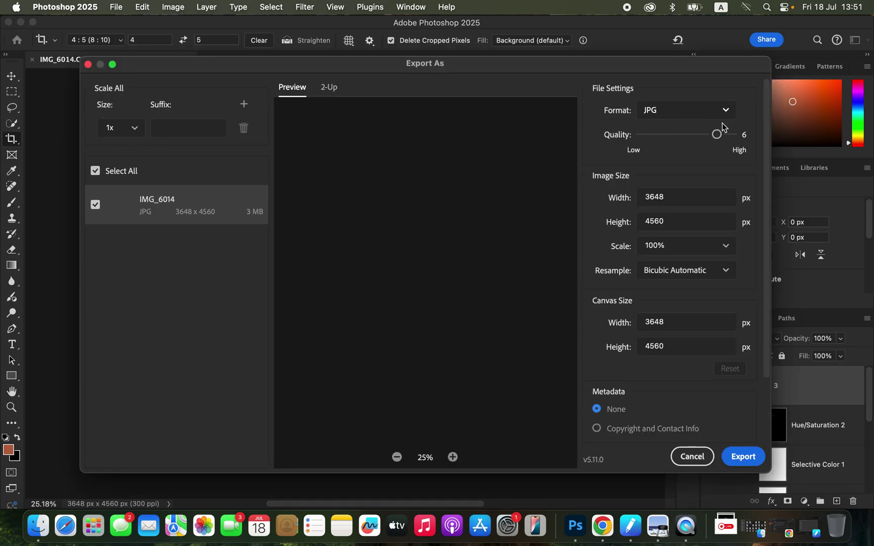
{"action": "left_click", "coordinate": [734, 135]}
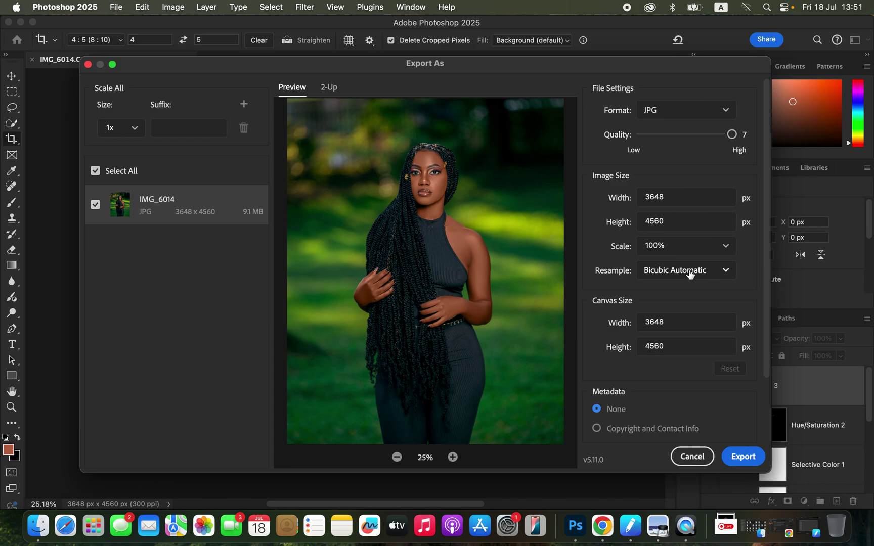
{"action": "left_click", "coordinate": [691, 273]}
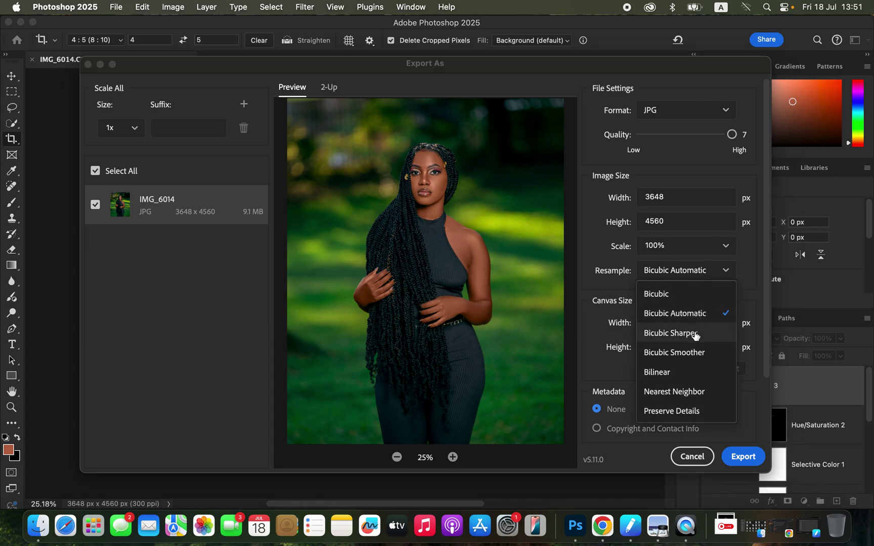
{"action": "left_click", "coordinate": [696, 333]}
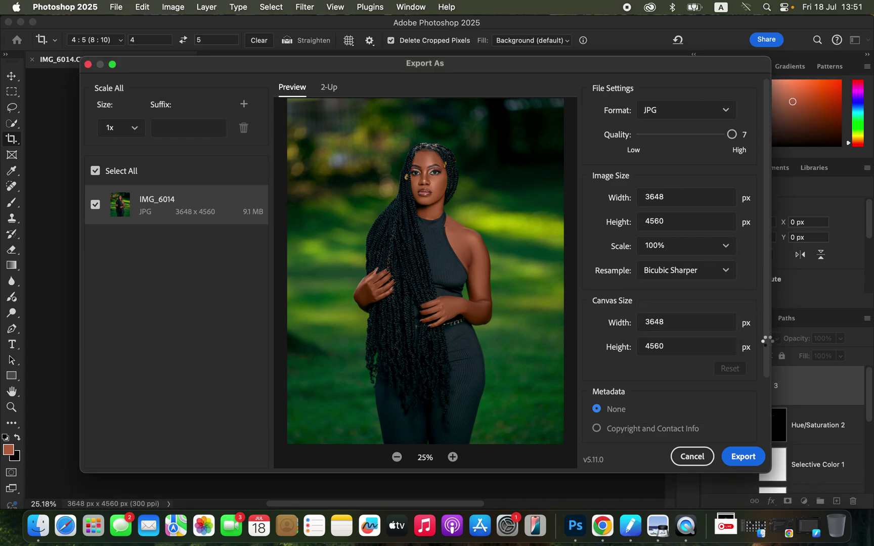
Step: Export the image to the Desktop under the name IMG_6014xs
{"action": "scroll", "coordinate": [766, 359], "scroll_direction": "down", "scroll_amount": 2}
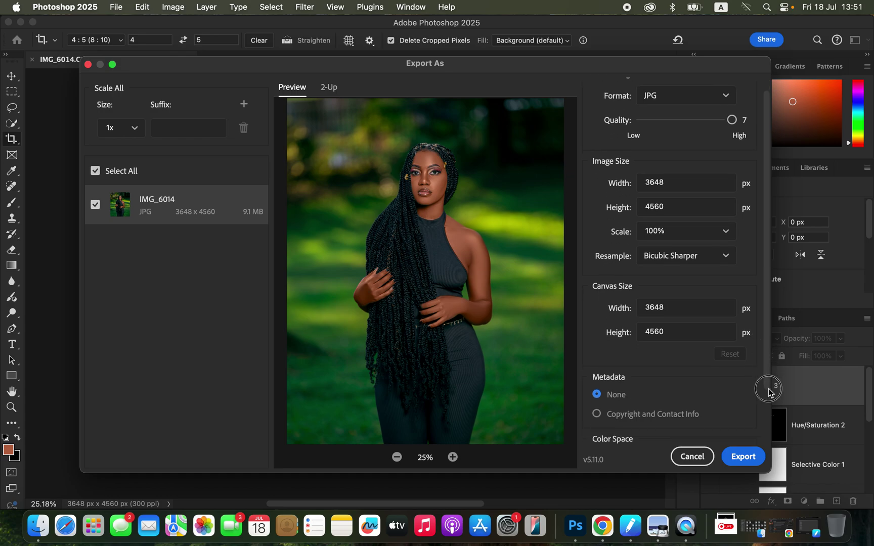
{"action": "scroll", "coordinate": [766, 412], "scroll_direction": "down", "scroll_amount": 5}
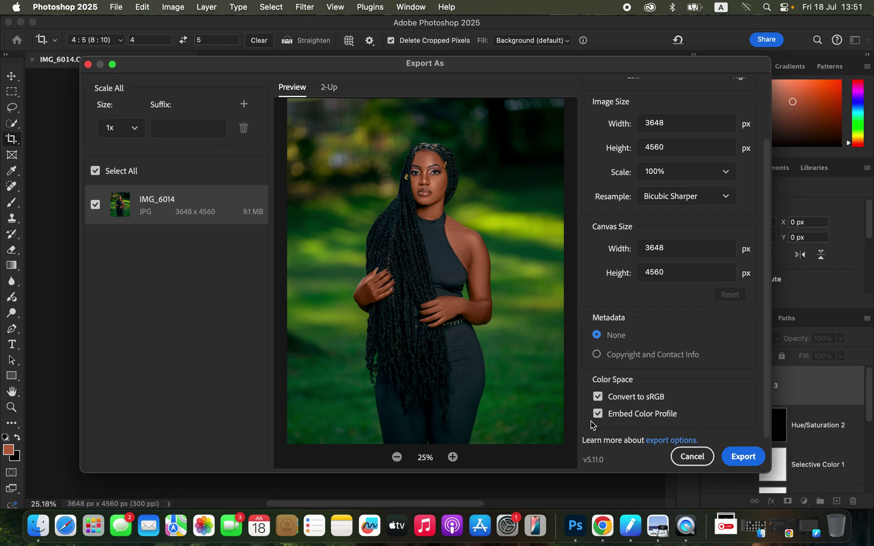
{"action": "left_click", "coordinate": [724, 458]}
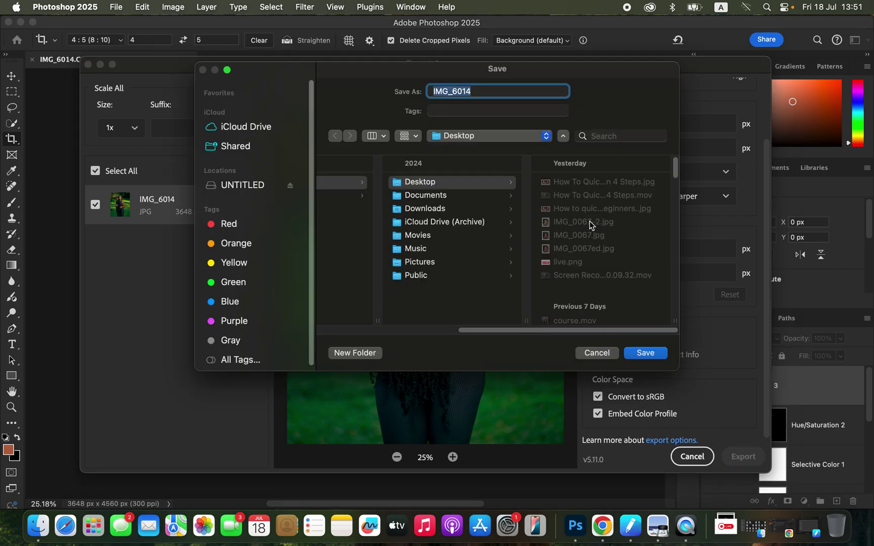
{"action": "left_click", "coordinate": [482, 92]}
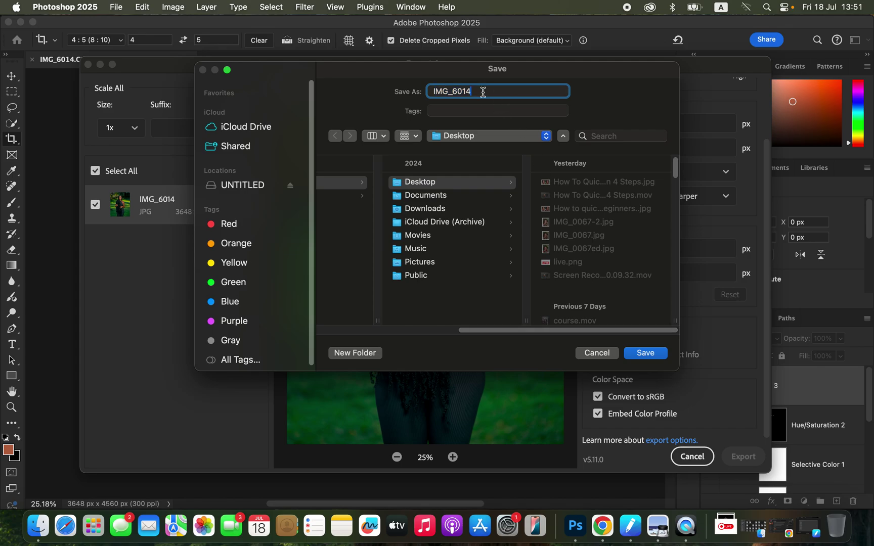
{"action": "type", "text": "xs"}
{"action": "left_click", "coordinate": [645, 353]}
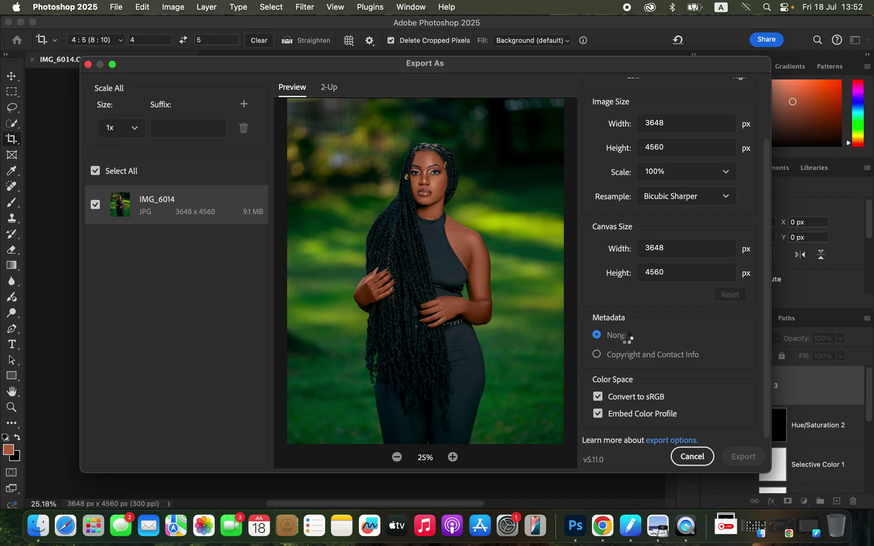